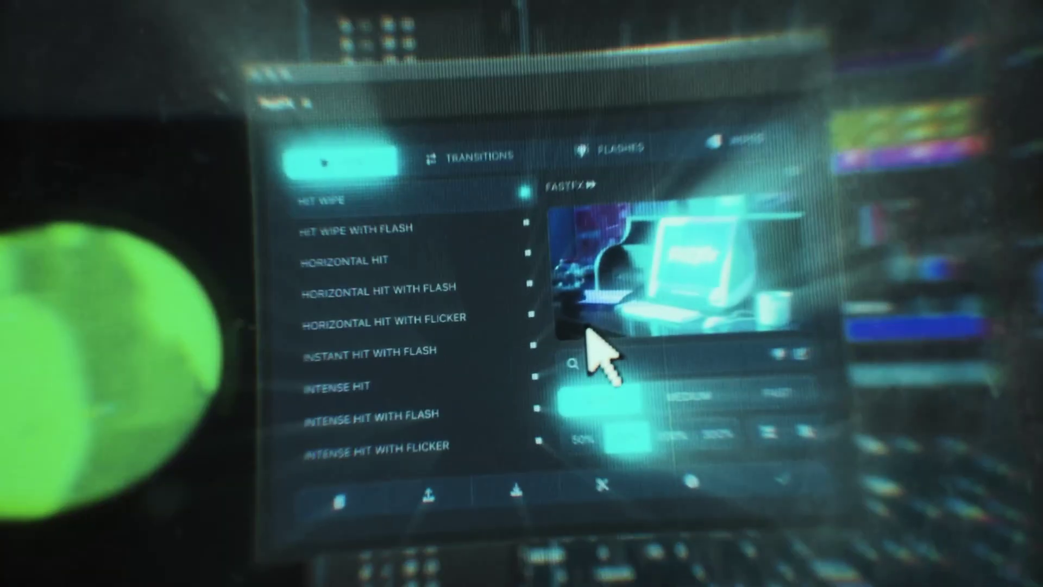
Apply a shake-with-flash transition from FastFX's Transitions list to the timeline clip.
left_click(478, 157)
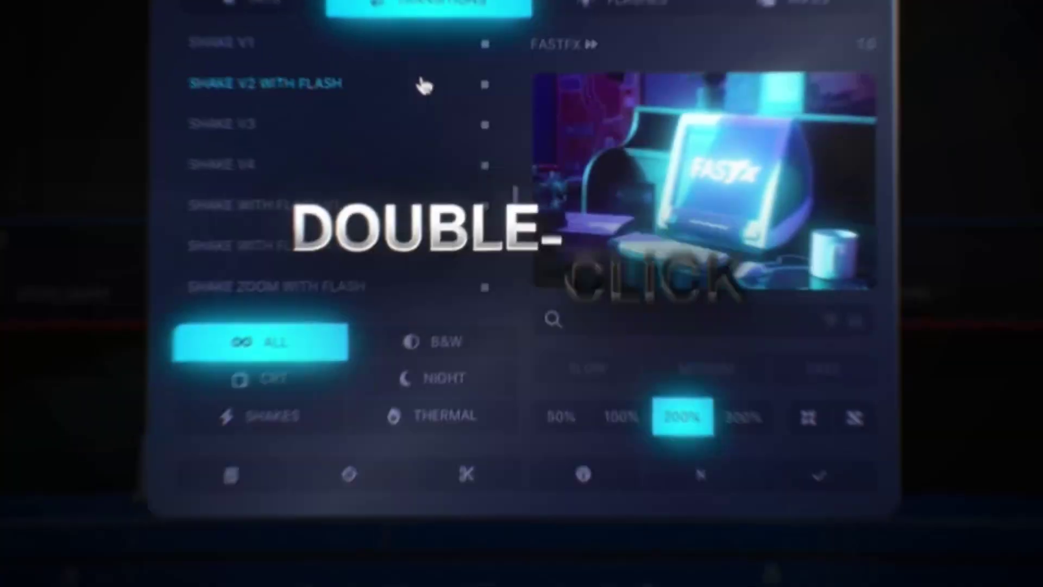
double_click(408, 205)
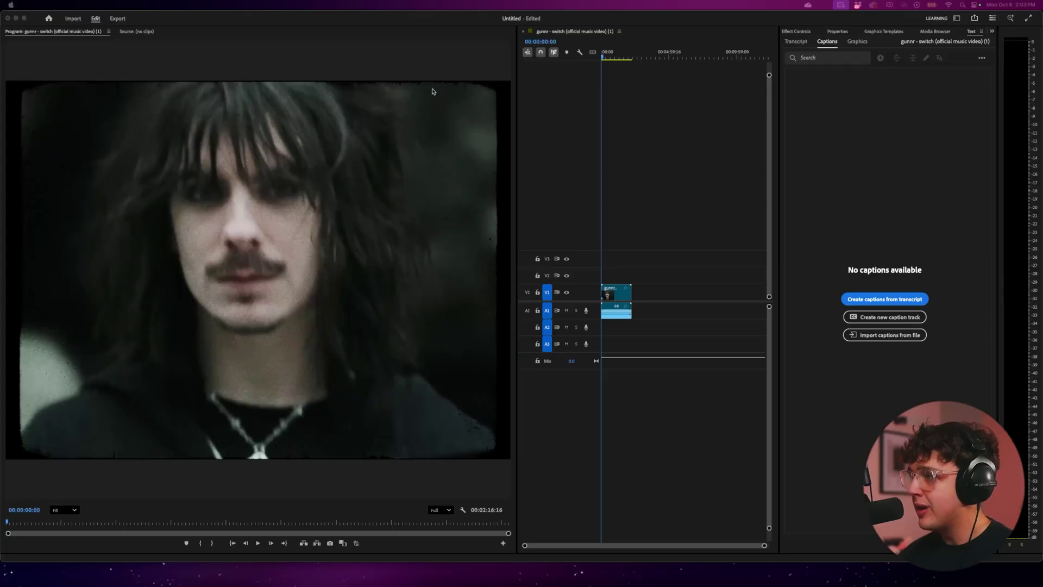
Skim and play through the music video, returning to the opening close-up at 00:00:00:18.
left_click(603, 58)
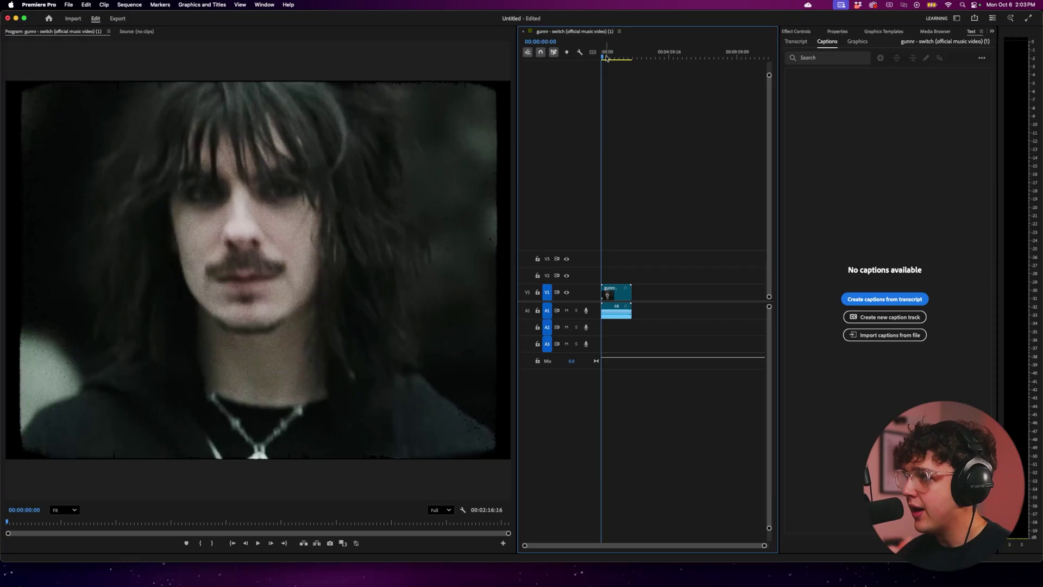
left_click_drag(607, 58, 582, 77)
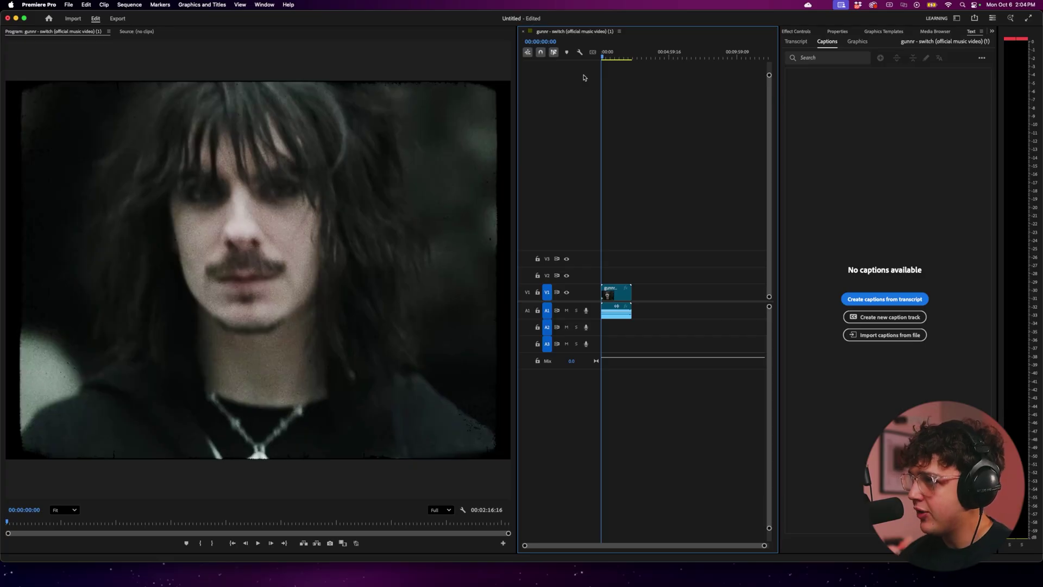
key("space")
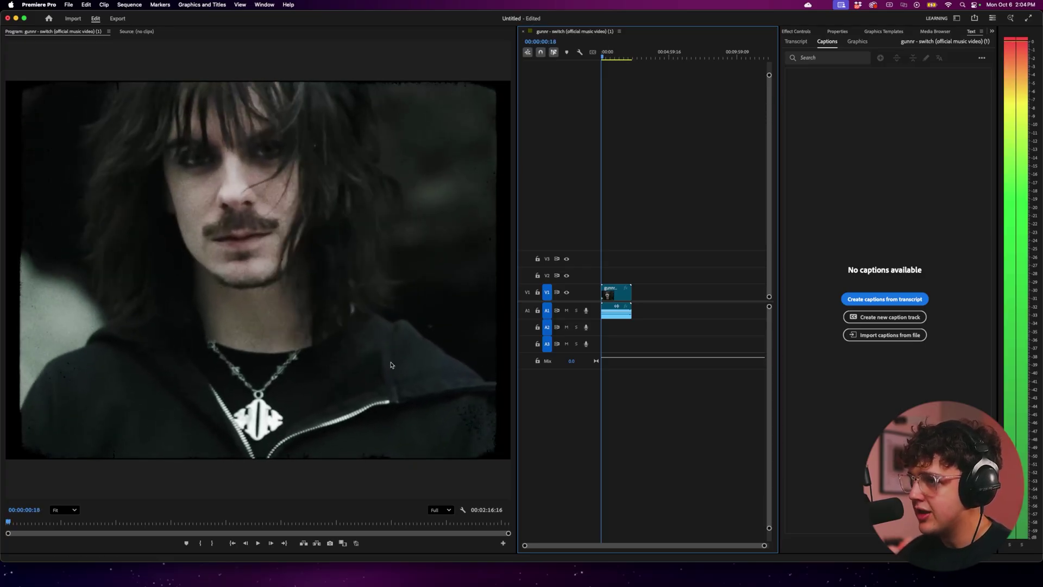
left_click(605, 58)
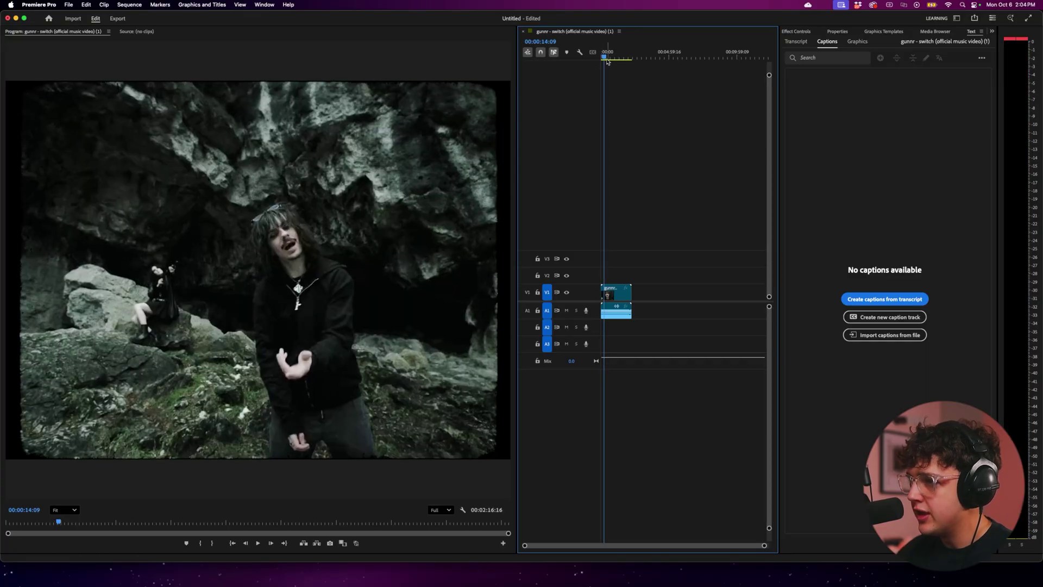
mouse_move(608, 57)
left_mouse_down()
mouse_move(625, 57)
mouse_move(613, 57)
left_mouse_up()
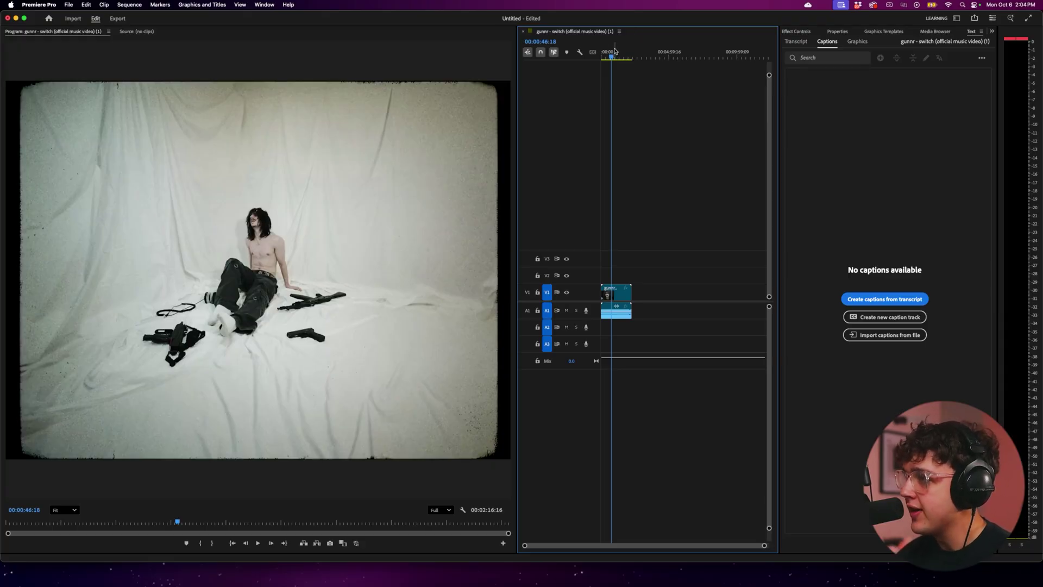
left_click_drag(615, 51, 569, 55)
key("space")
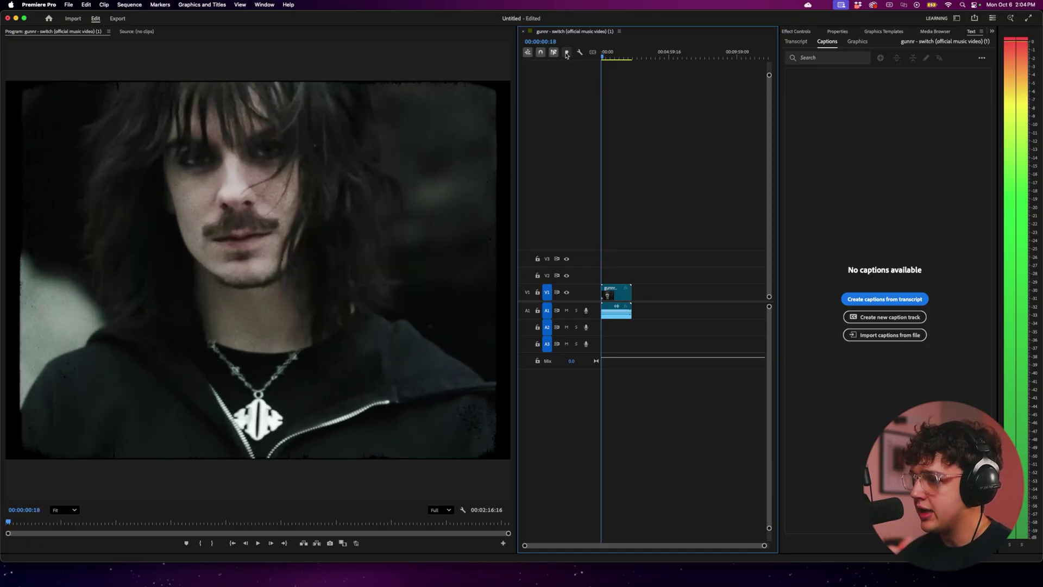
Stop on the close-up frame and add the Export Frame camera button to the Program Monitor bar.
key("space")
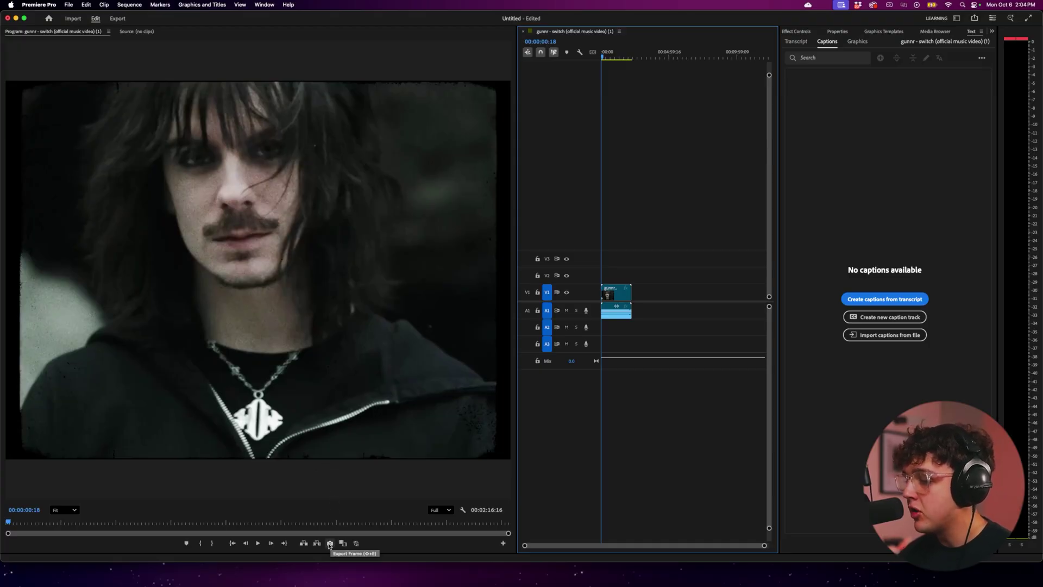
left_click(503, 543)
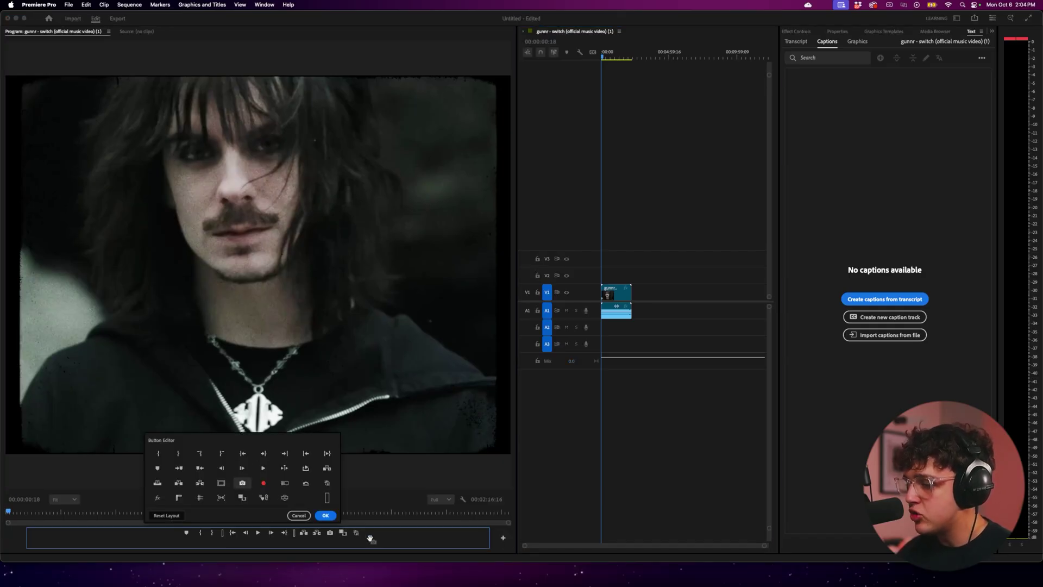
left_click_drag(370, 538, 380, 543)
left_click(326, 515)
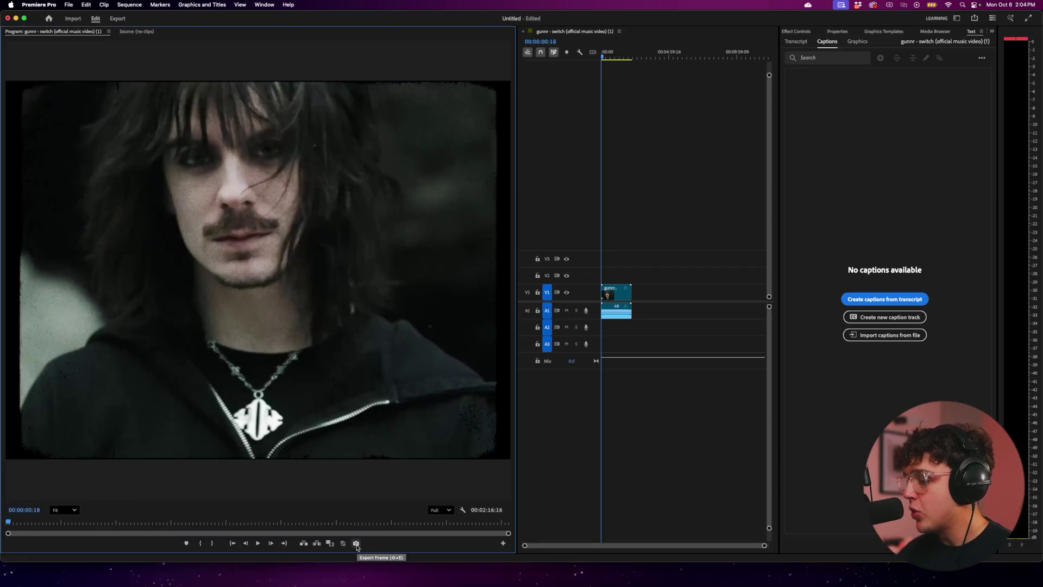
Export the current close-up frame in JPEG format, saved to the Documents folder.
left_click(356, 544)
left_click(504, 269)
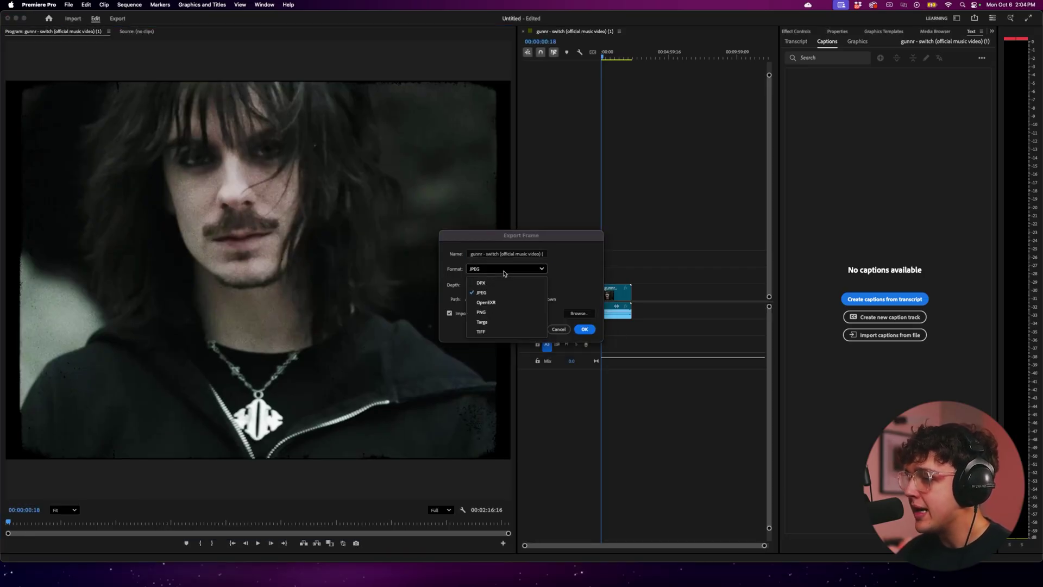
left_click(503, 271)
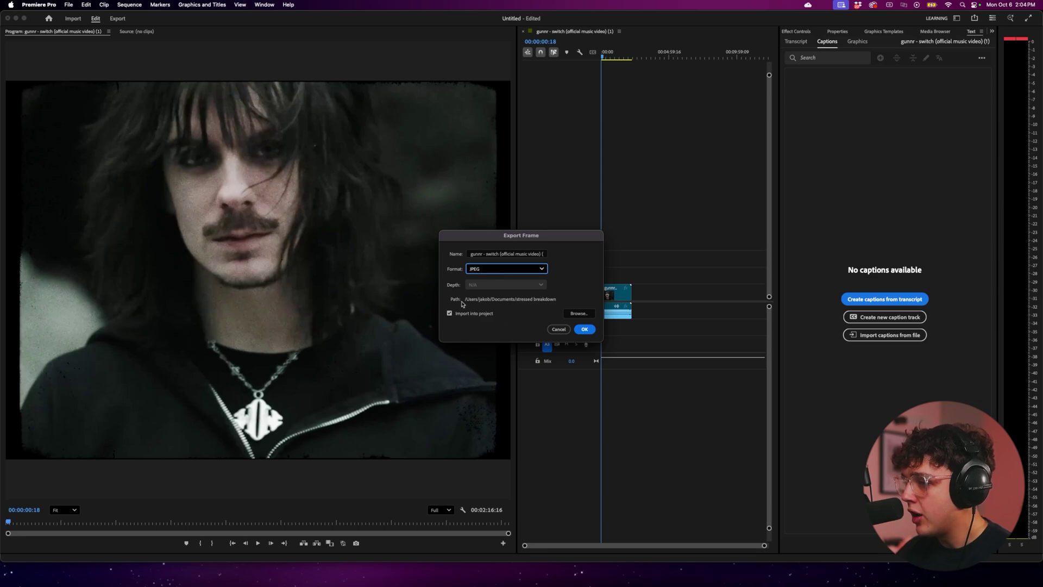
left_click(576, 314)
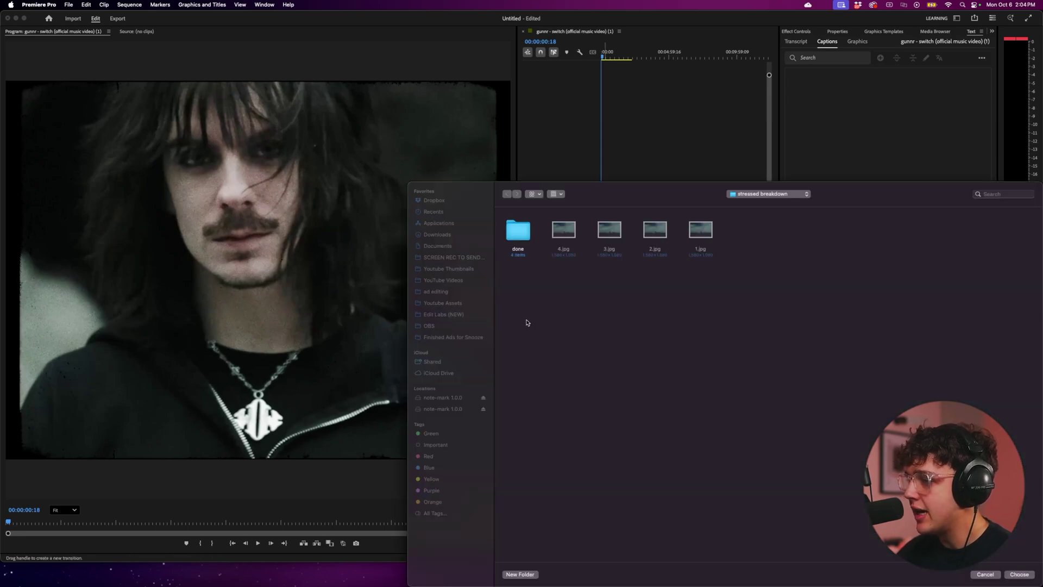
left_click_drag(686, 189, 401, 107)
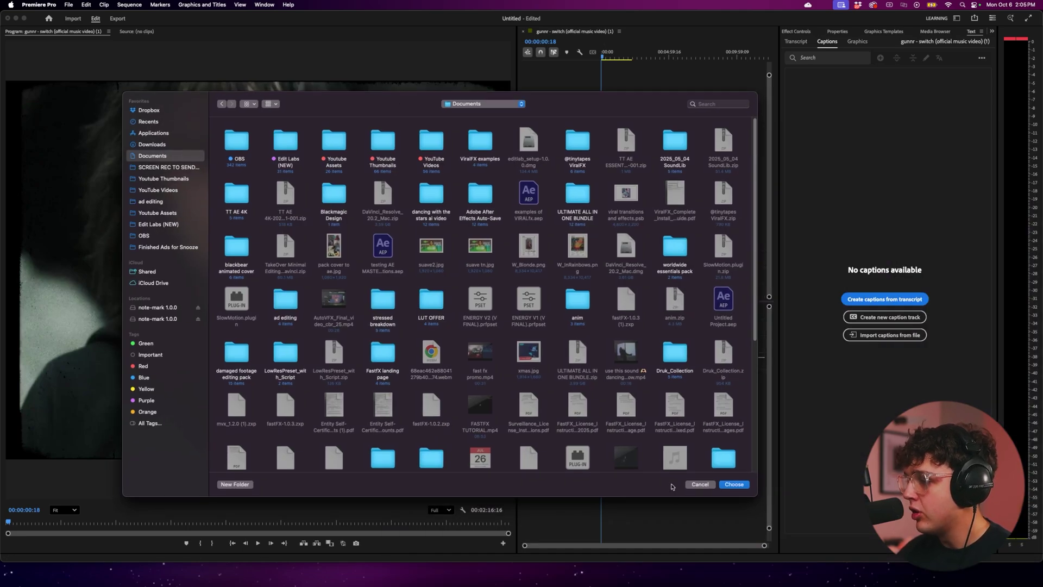
left_click(734, 485)
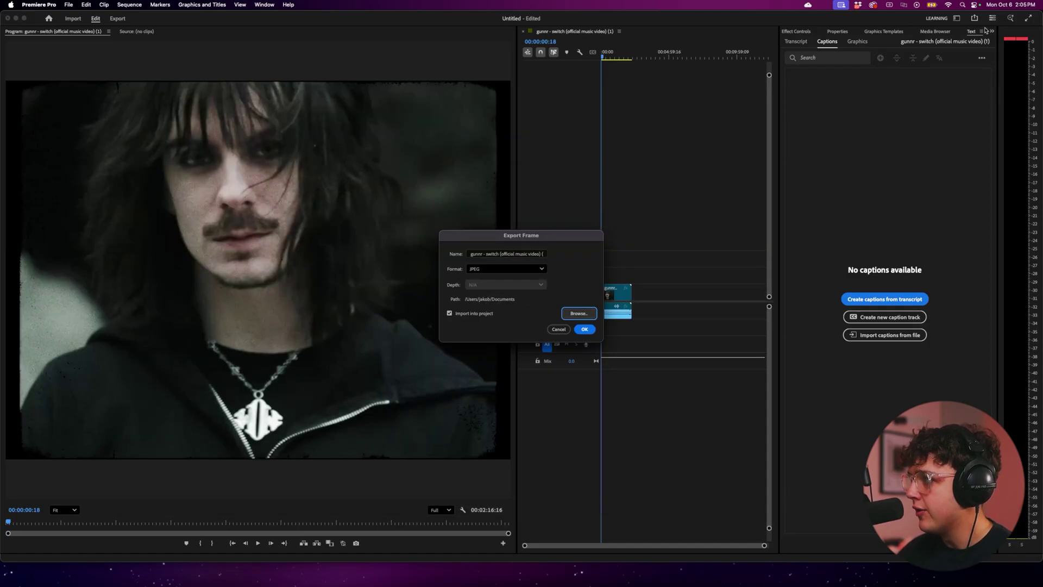
left_click(585, 328)
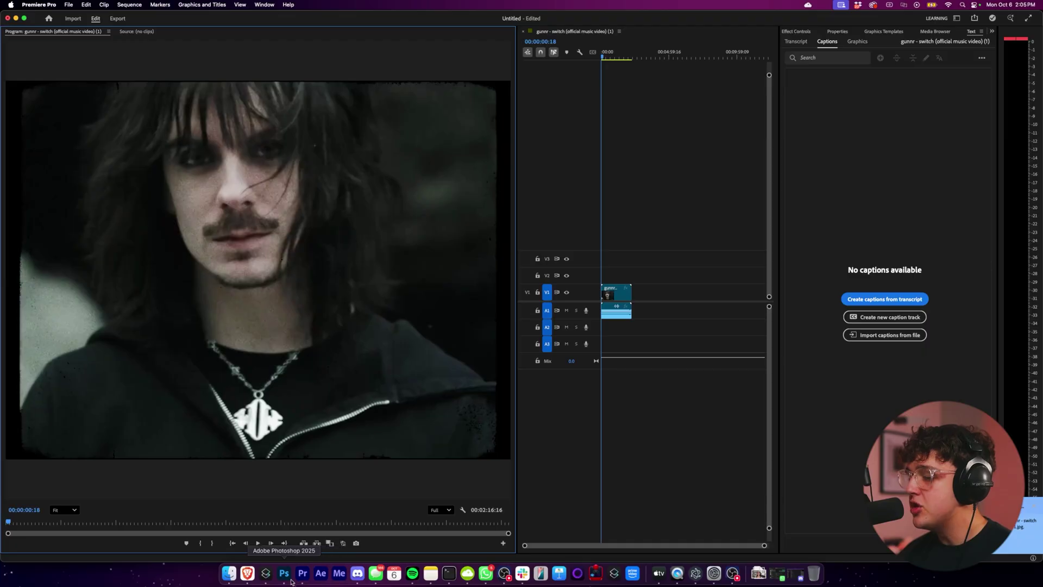
Open the exported JPEG from Documents in Photoshop and unlock its Background as Layer 0.
left_click(284, 574)
left_click(468, 326)
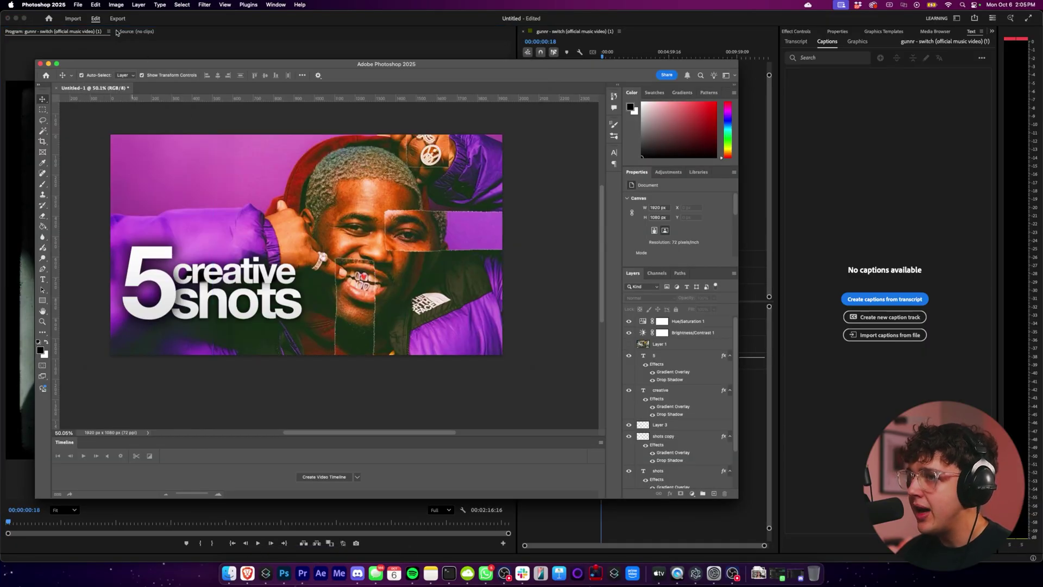
left_click(78, 4)
left_click(550, 219)
key("super+o")
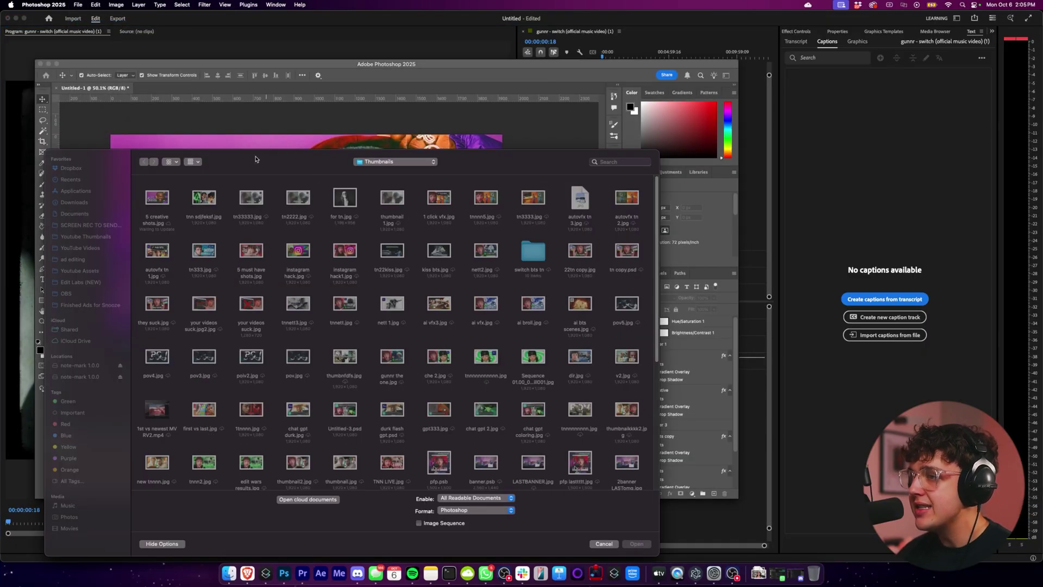
left_click(71, 214)
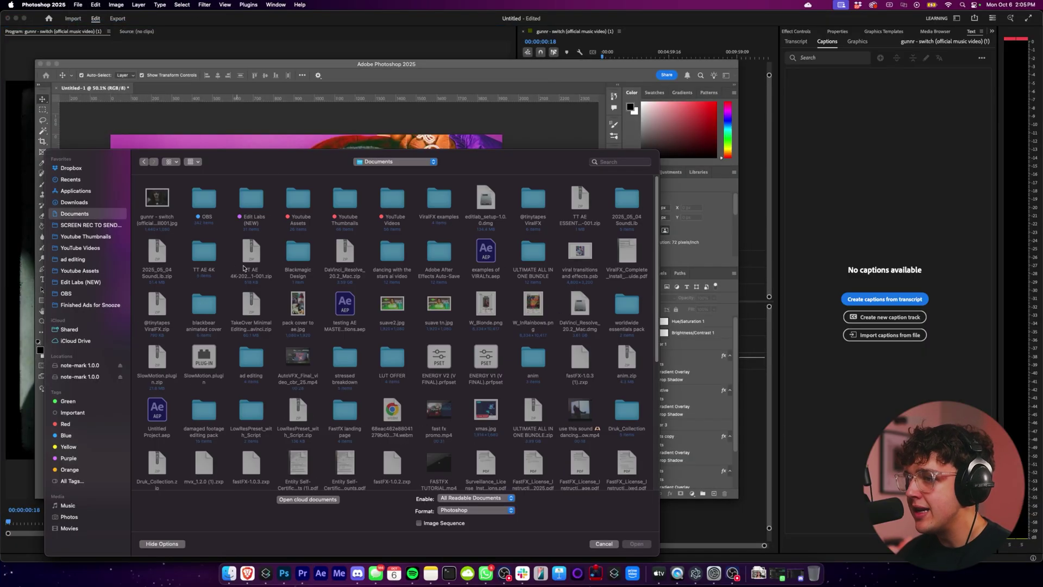
left_click(157, 199)
double_click(157, 198)
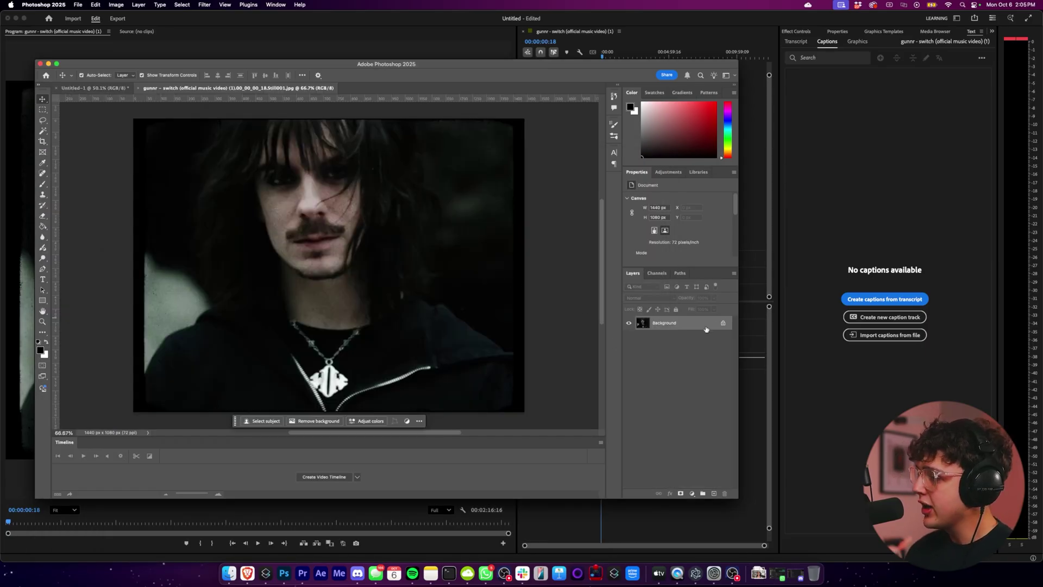
left_click(722, 323)
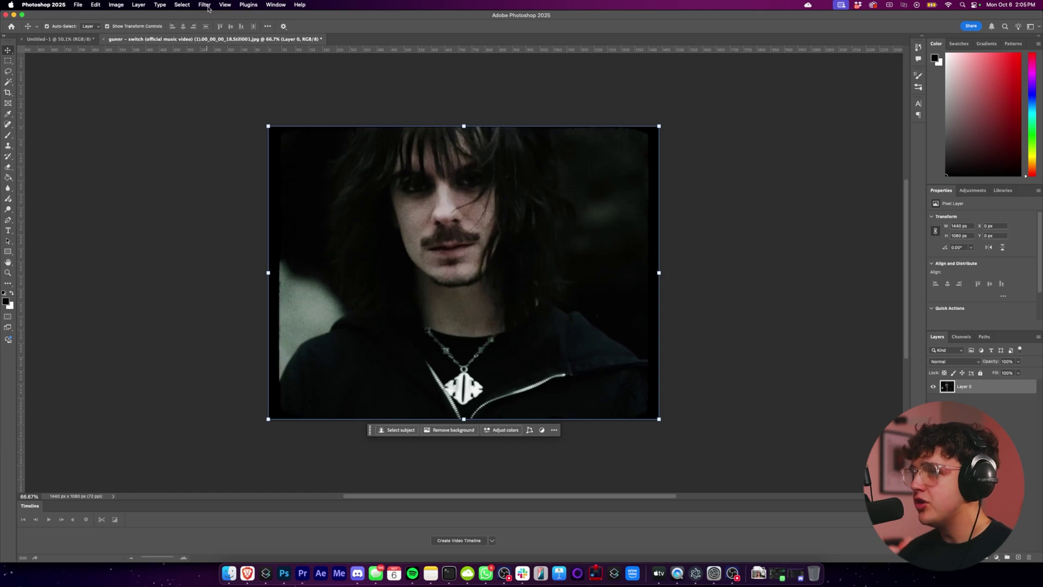
Apply Camera Raw with Exposure +0.75, Shadows +59, Whites +26 and Blacks +21.
left_click(206, 5)
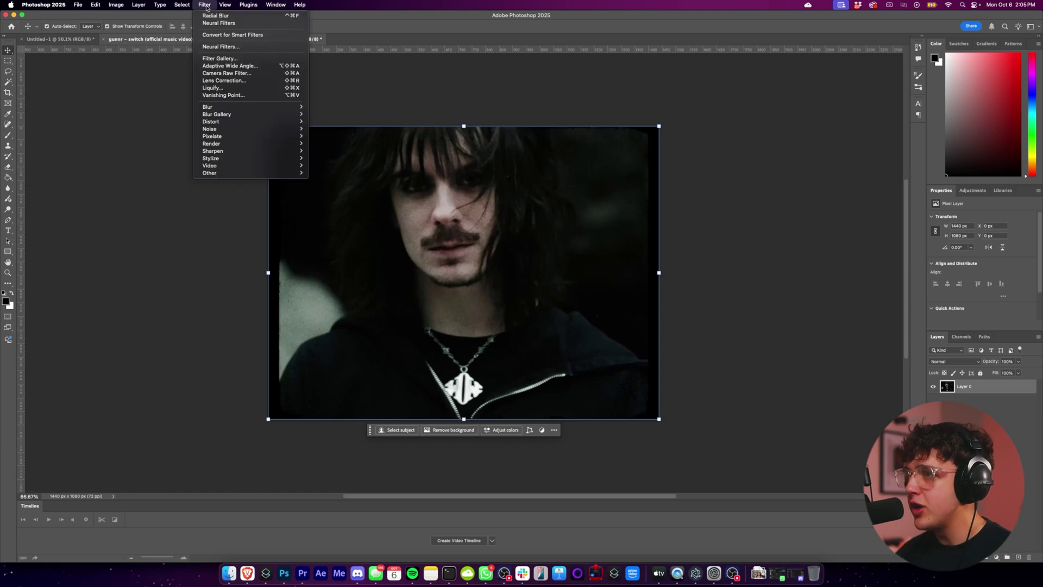
left_click(233, 73)
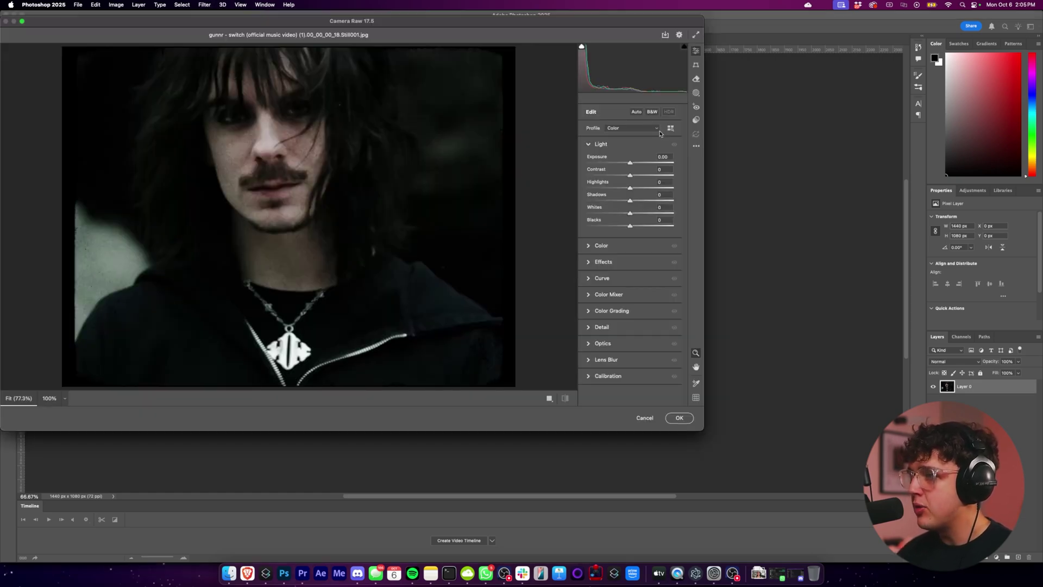
left_click_drag(556, 24, 586, 69)
left_click_drag(660, 207, 665, 208)
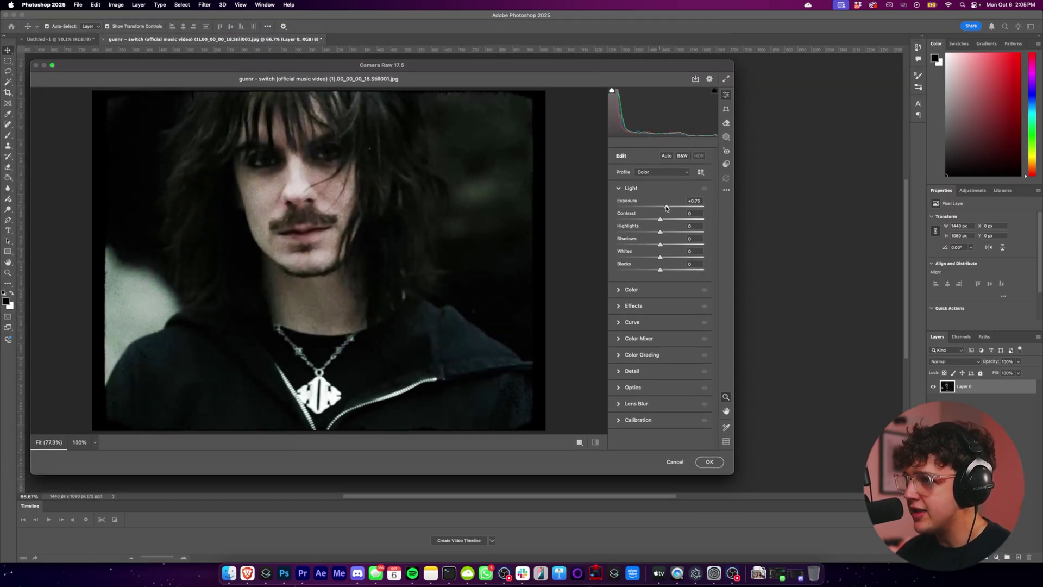
left_click_drag(649, 244, 702, 242)
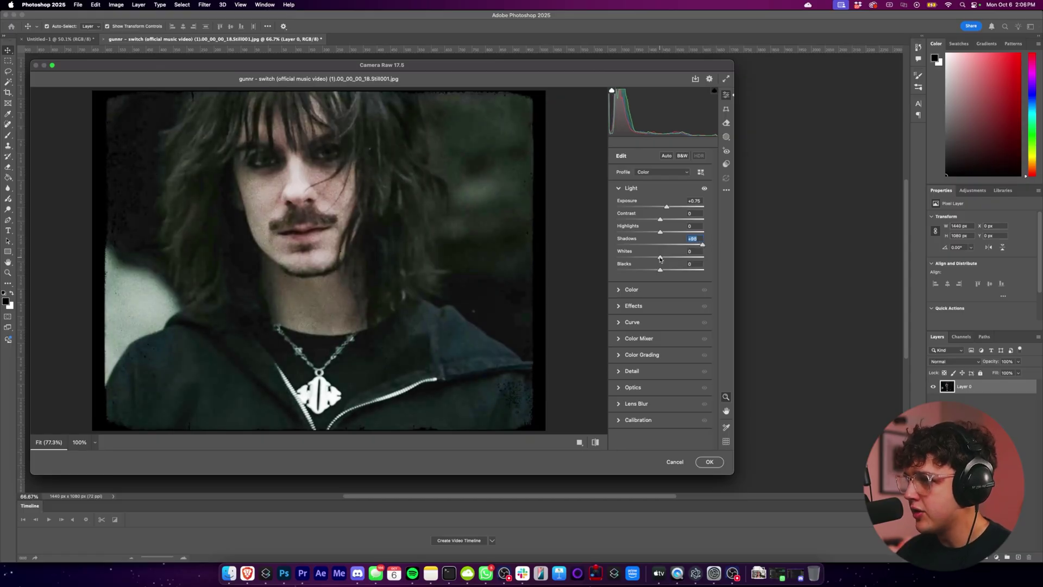
left_click_drag(660, 258, 683, 277)
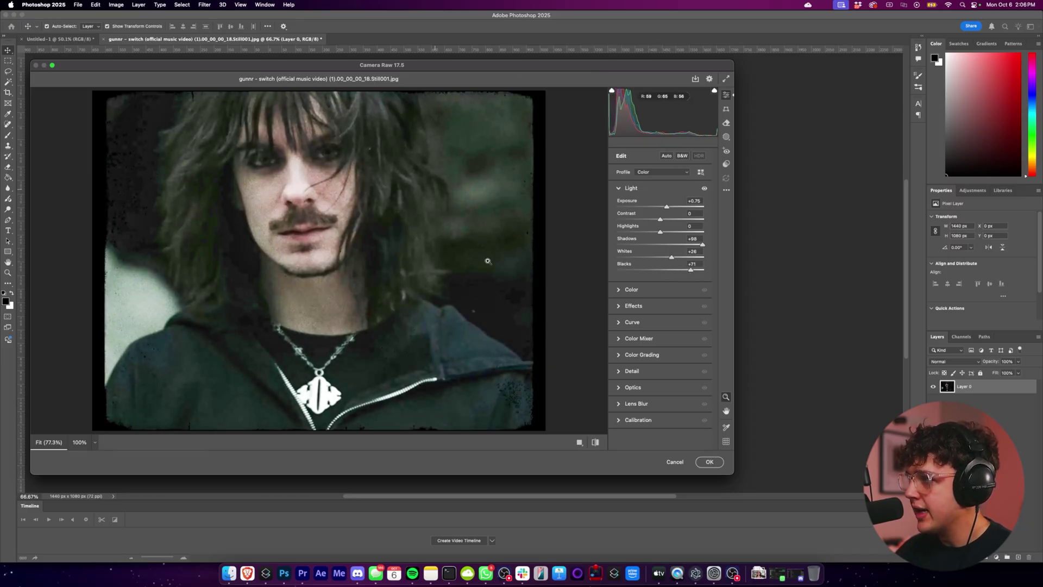
left_click(709, 462)
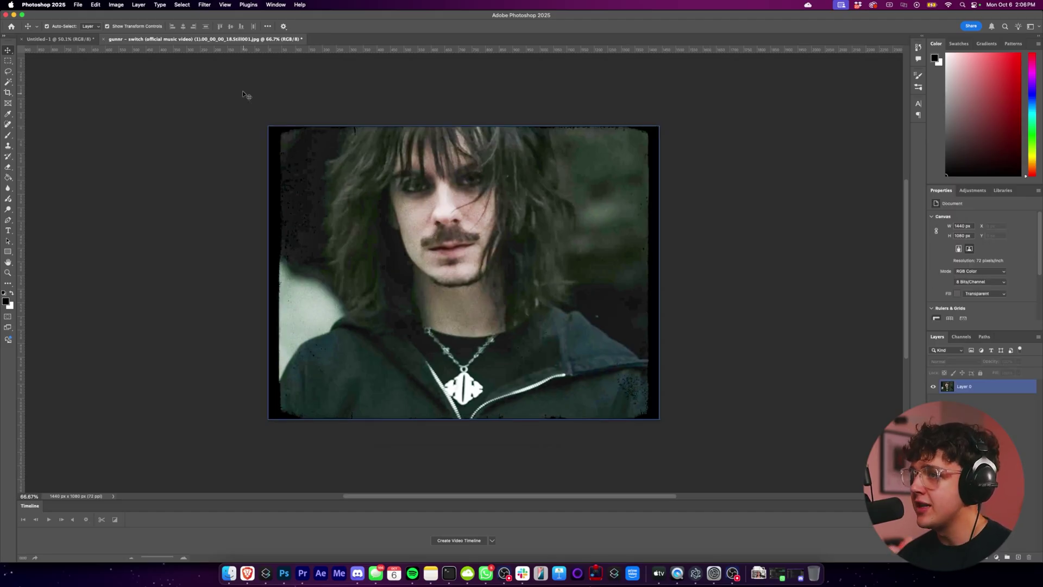
Open Neural Filters and turn on the Photo Restoration filter.
left_click(205, 5)
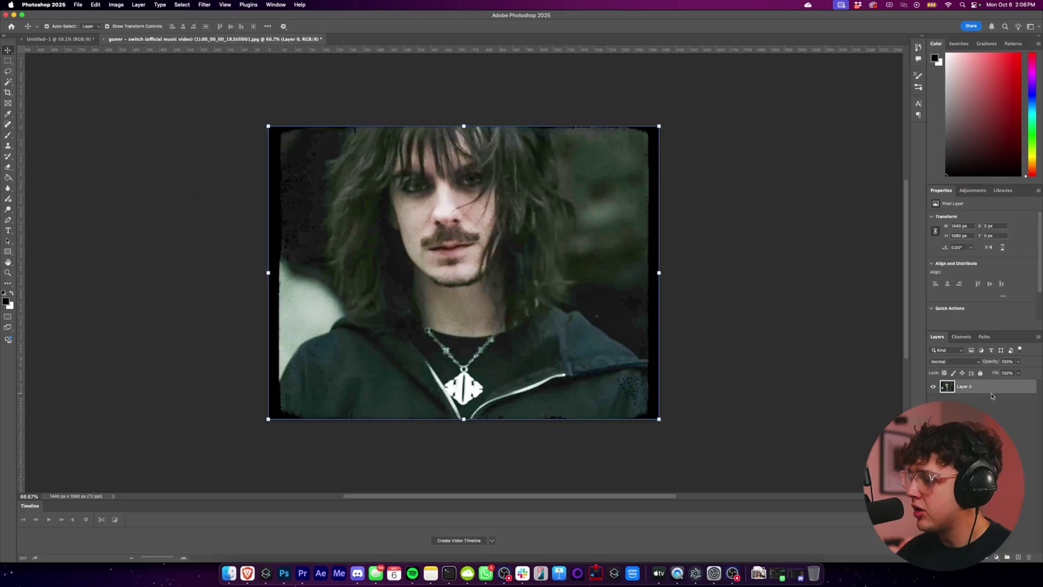
left_click(205, 4)
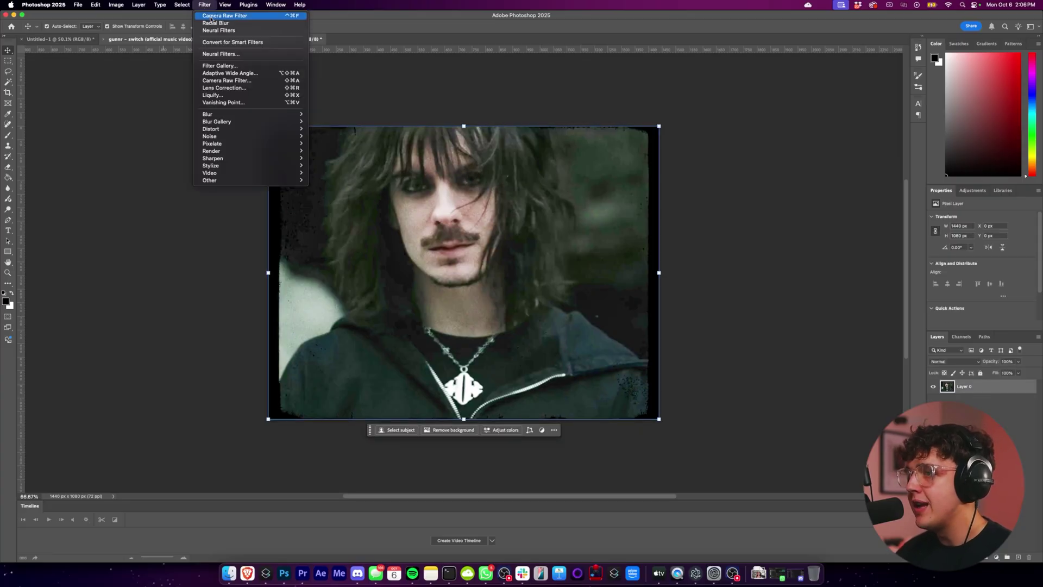
left_click(241, 54)
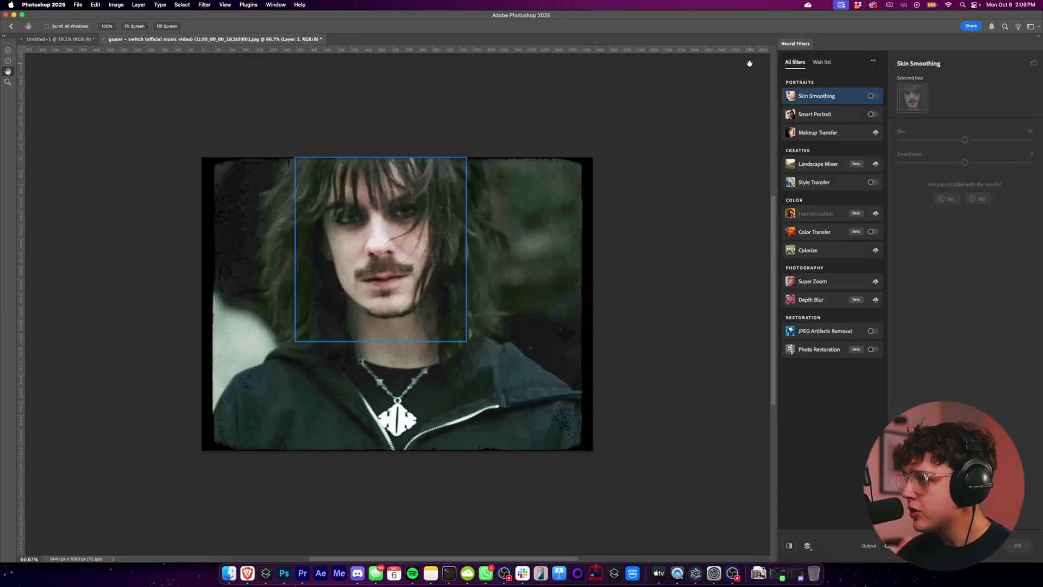
left_click(822, 350)
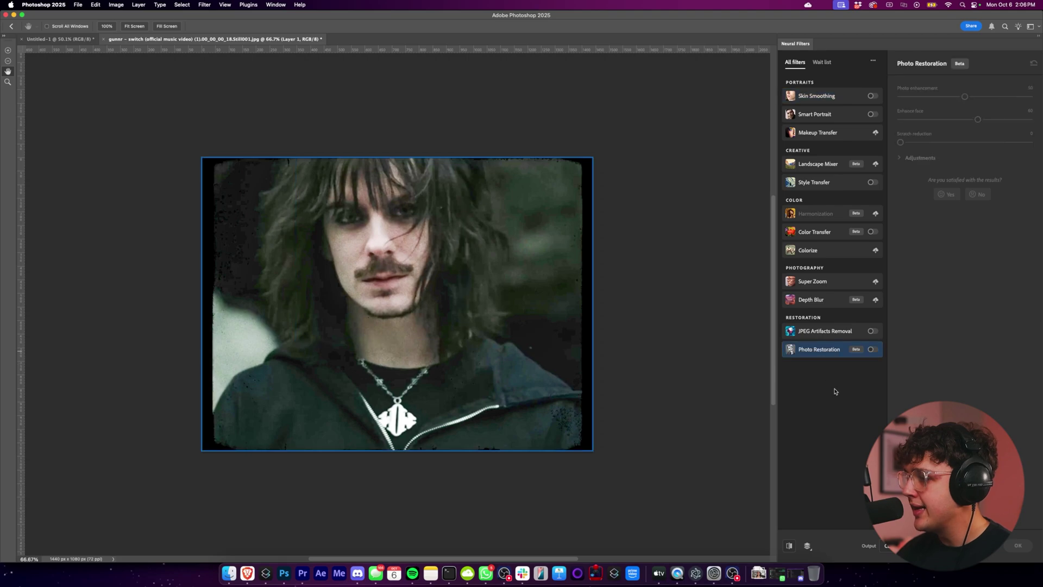
left_click(872, 349)
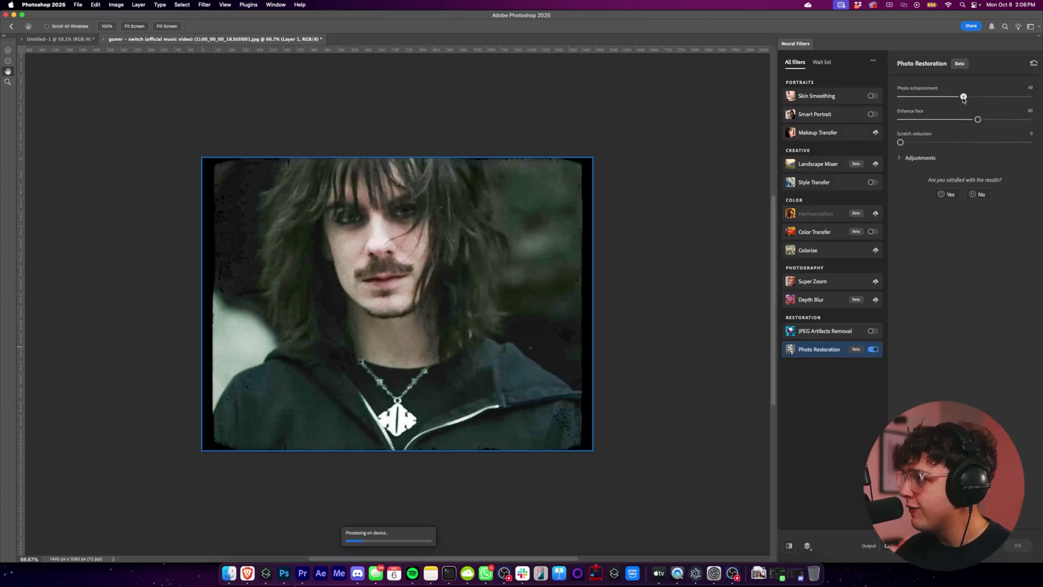
Set Photo enhancement to 0 and Enhance face to around 33.
left_click_drag(963, 100, 893, 100)
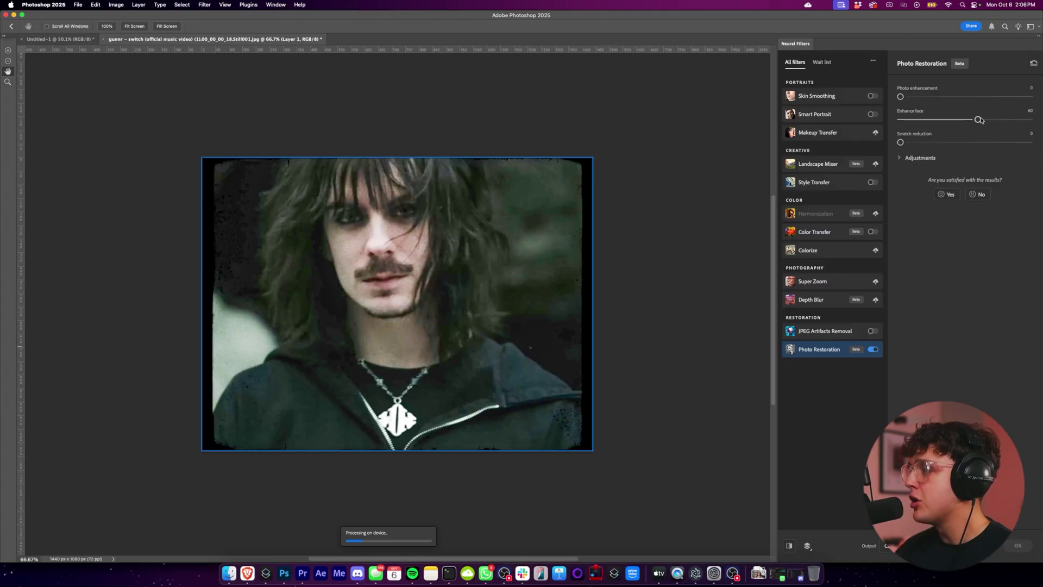
left_click_drag(978, 121, 1030, 119)
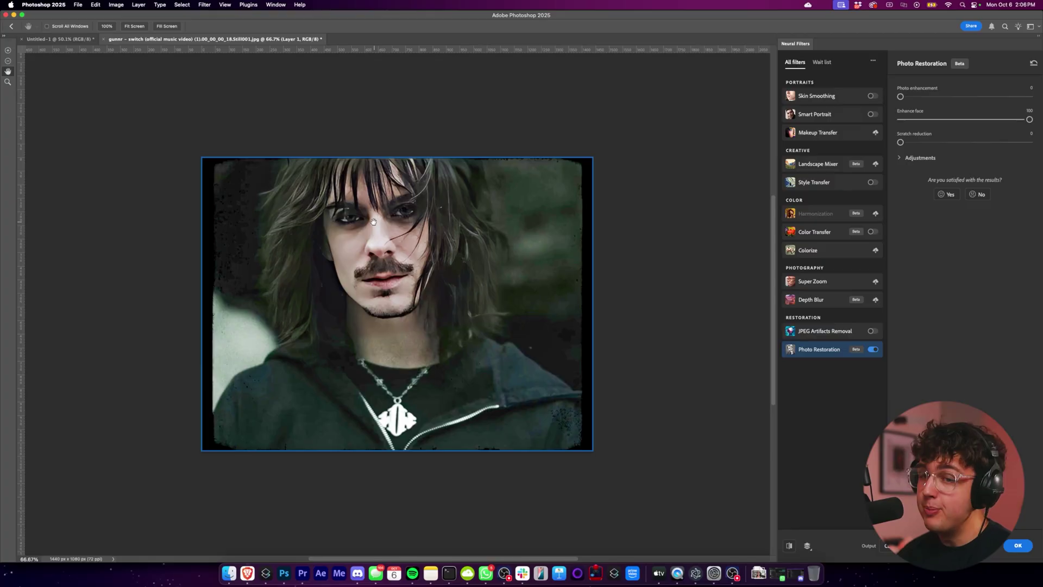
left_click(962, 120)
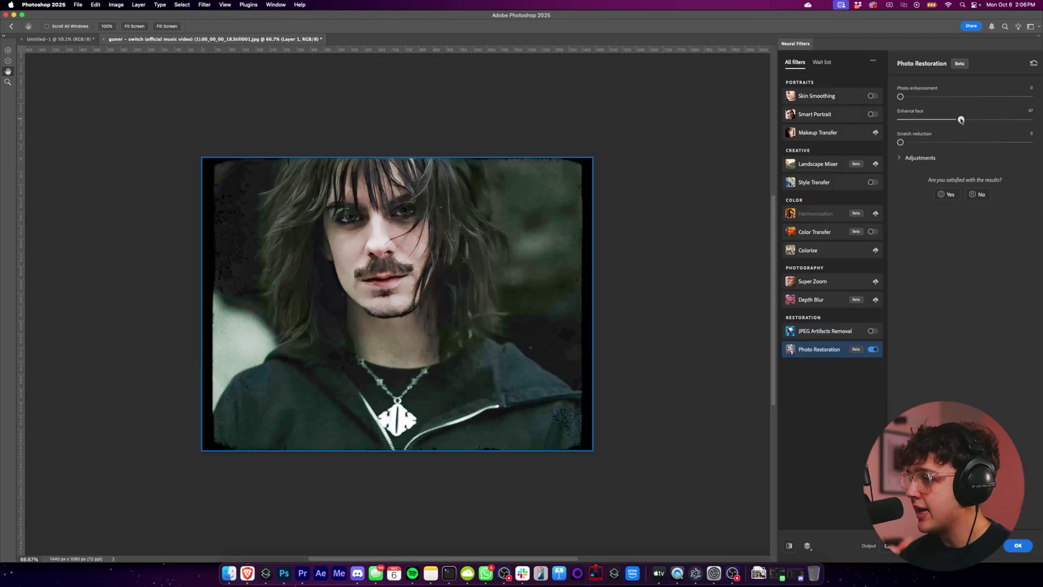
left_click_drag(952, 118, 941, 120)
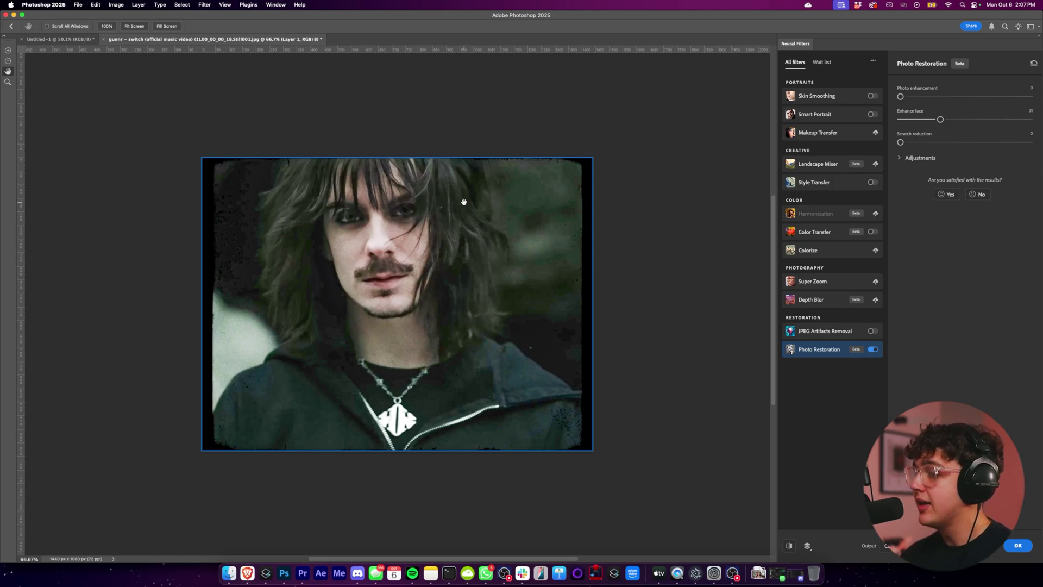
scroll(465, 200, "down", 10)
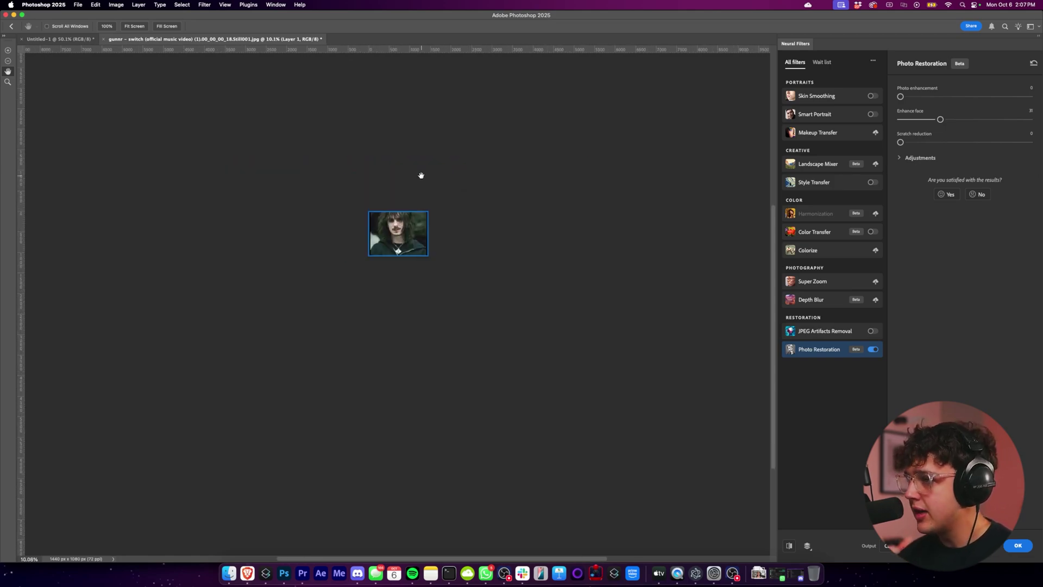
scroll(410, 260, "up", 2)
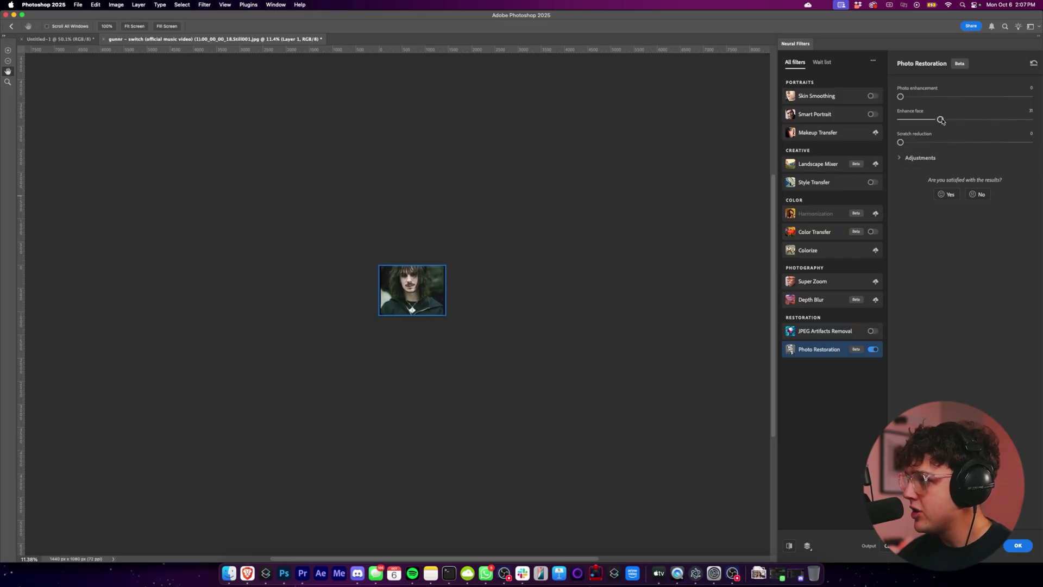
left_click_drag(940, 119, 943, 119)
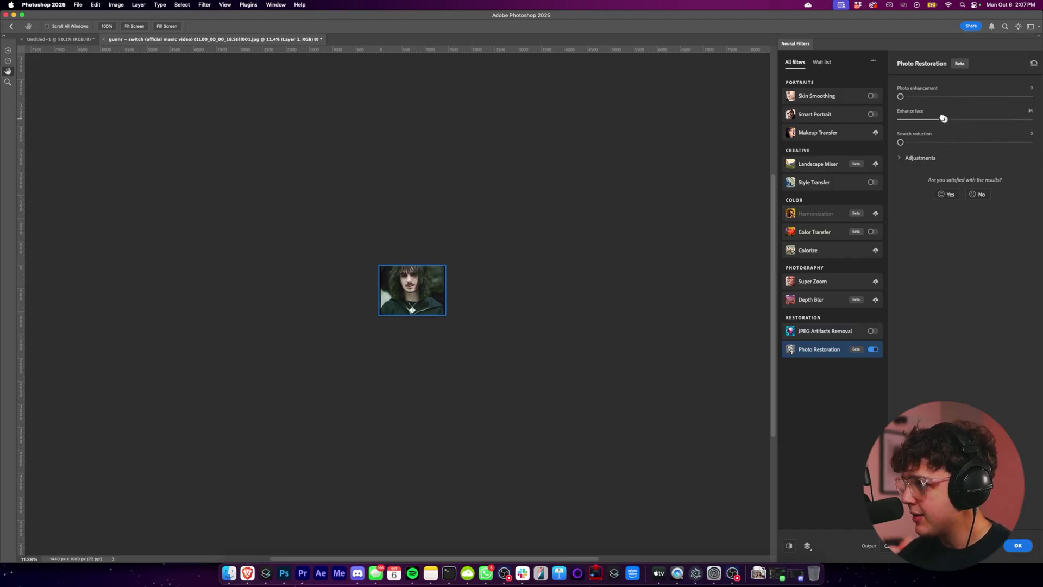
scroll(491, 231, "up", 3)
scroll(491, 230, "up", 2)
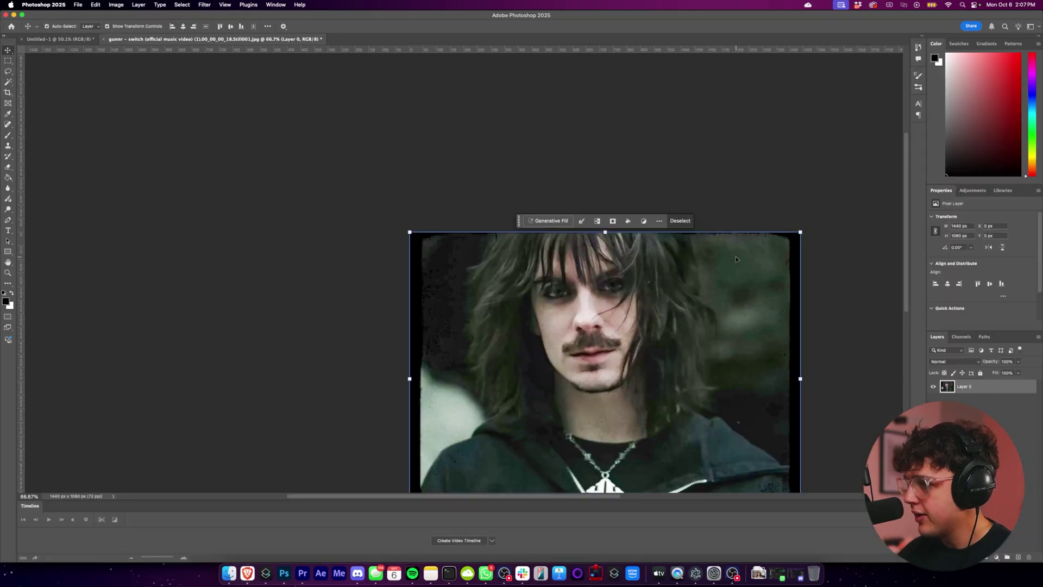
Paste the original dark still as a top layer and toggle its visibility to compare, leaving it hidden.
scroll(413, 152, "up", 5)
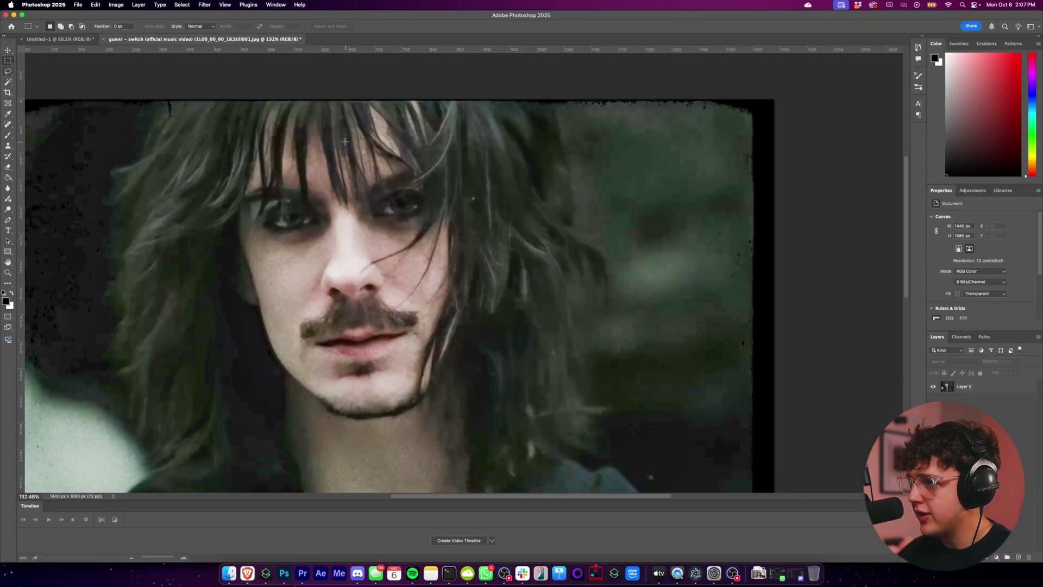
scroll(421, 167, "down", 8)
scroll(508, 164, "up", 2)
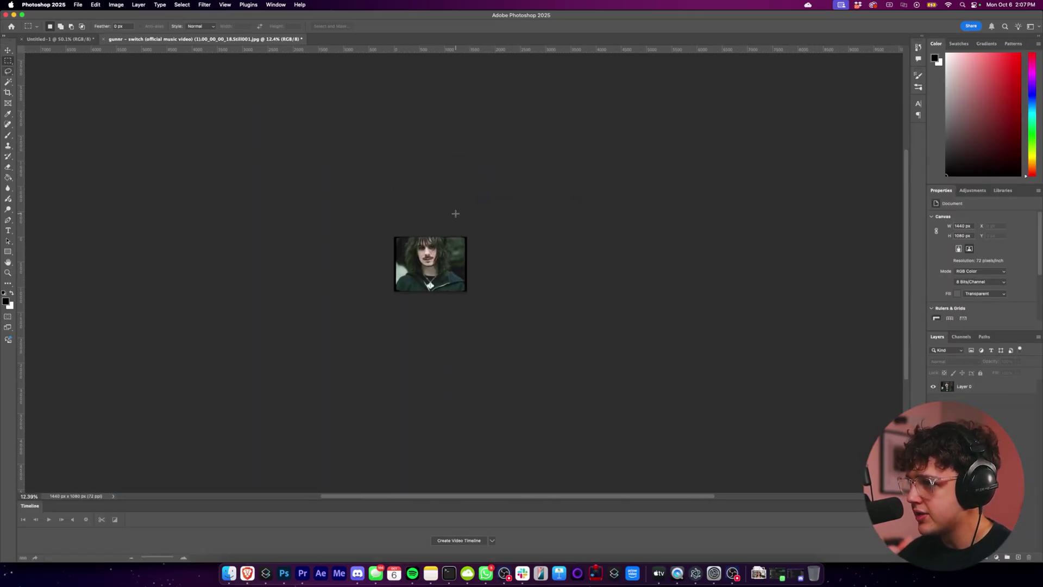
scroll(484, 219, "up", 1)
key("v")
scroll(482, 298, "up", 1)
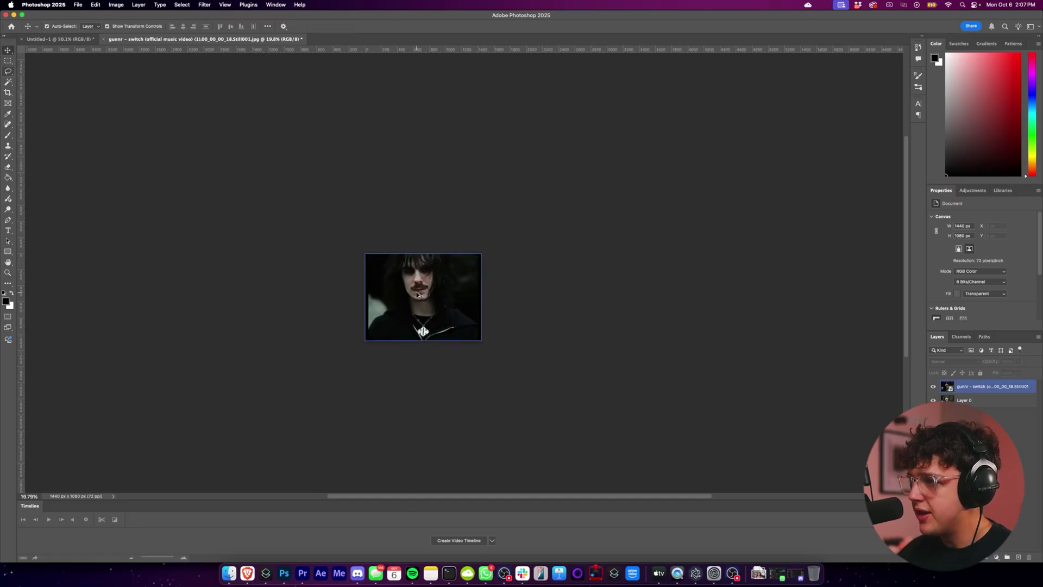
left_click(938, 386)
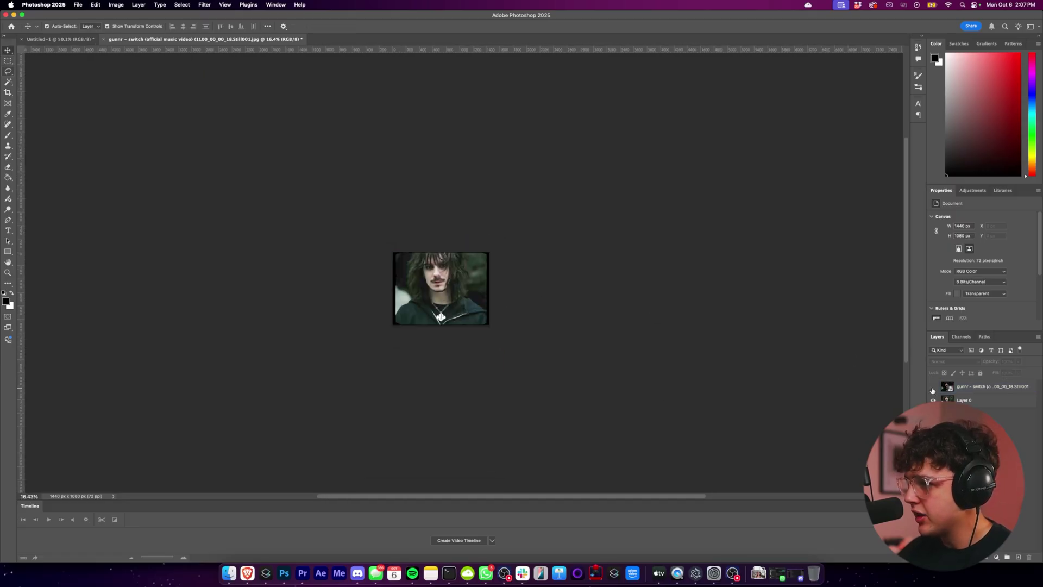
left_click(933, 389)
left_click(933, 389)
left_click(933, 389)
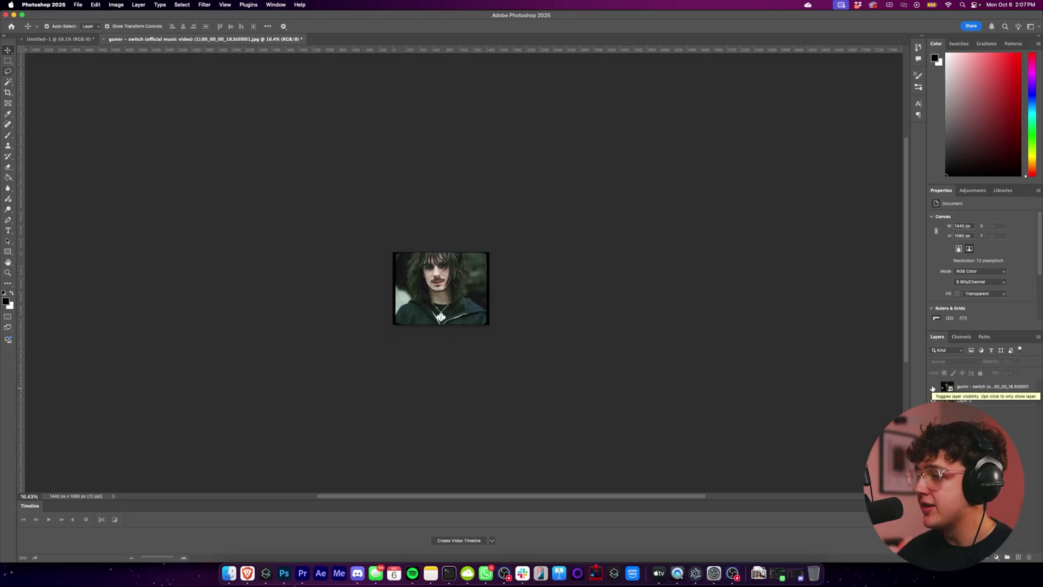
Grade Layer 0 in Camera Raw with Exposure -0.30, Temperature -10 and Vibrance +32.
left_click(964, 400)
left_click(211, 5)
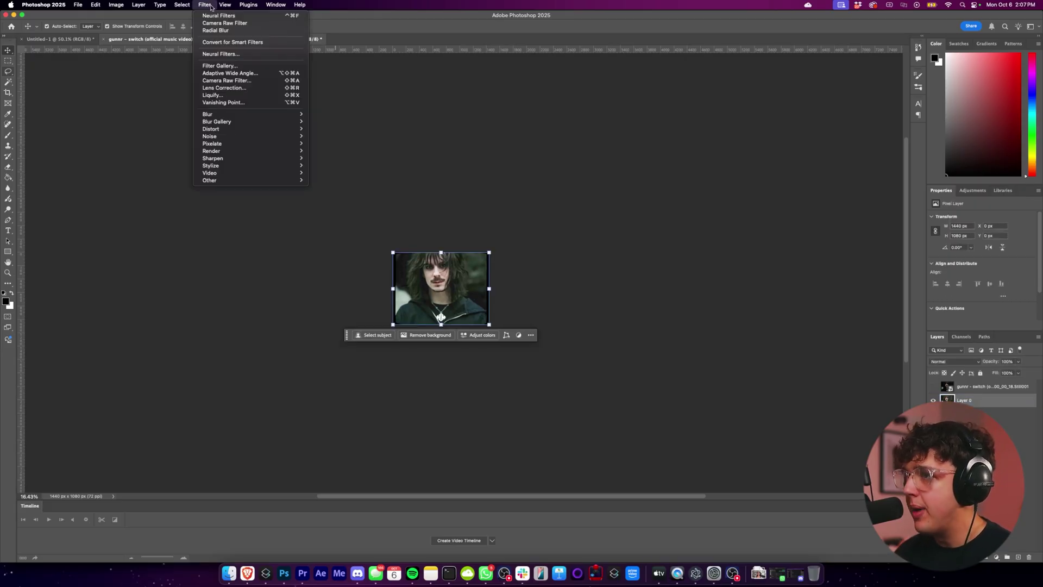
left_click(227, 80)
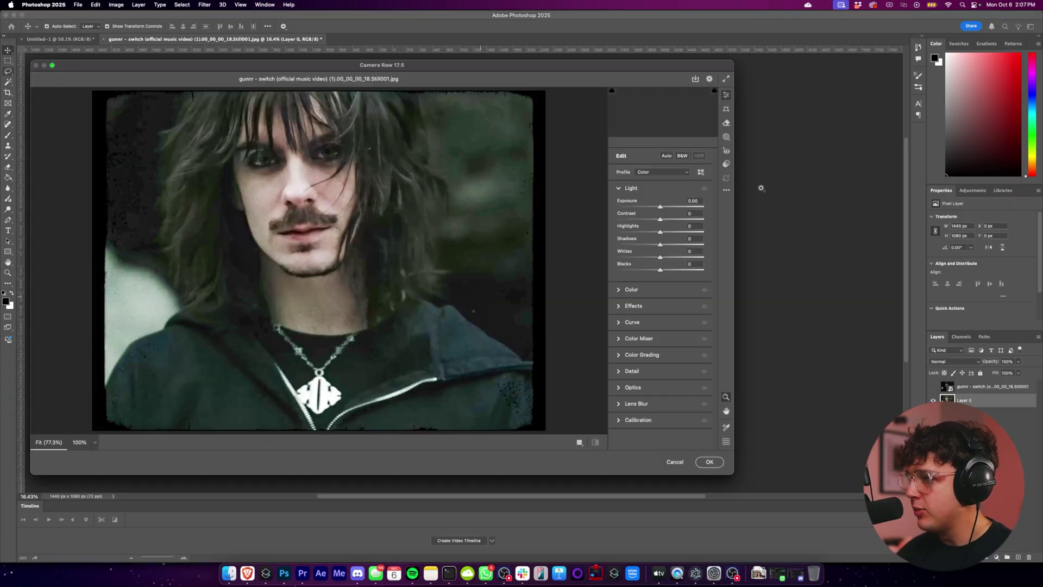
left_click_drag(658, 208, 656, 207)
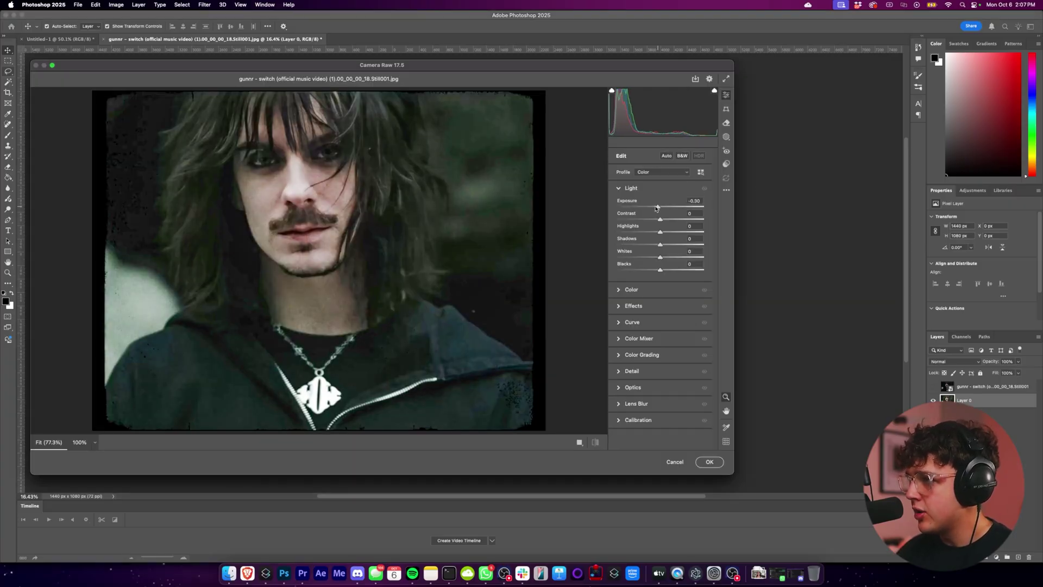
left_click(674, 289)
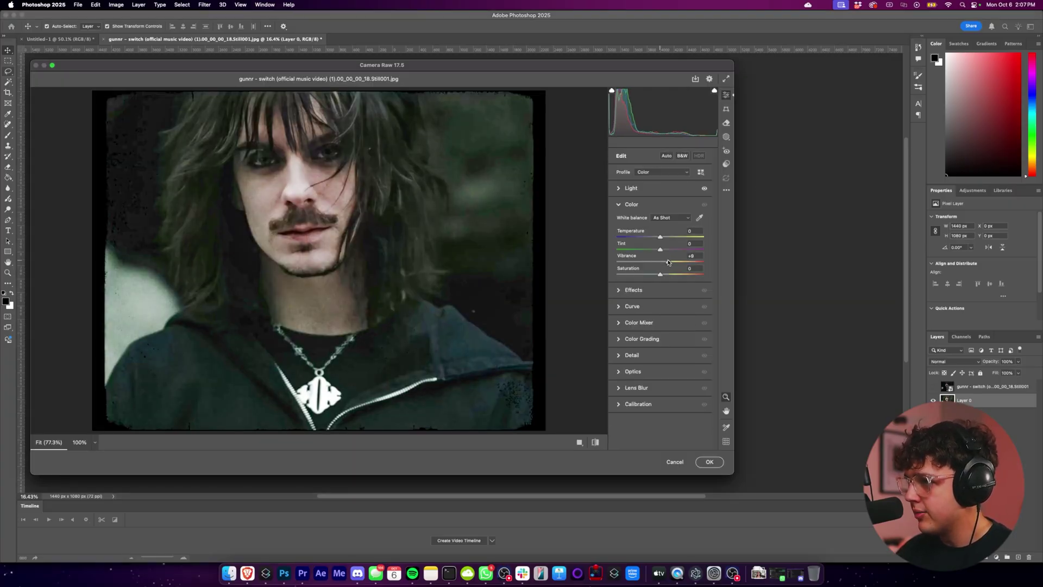
left_click_drag(675, 263, 655, 238)
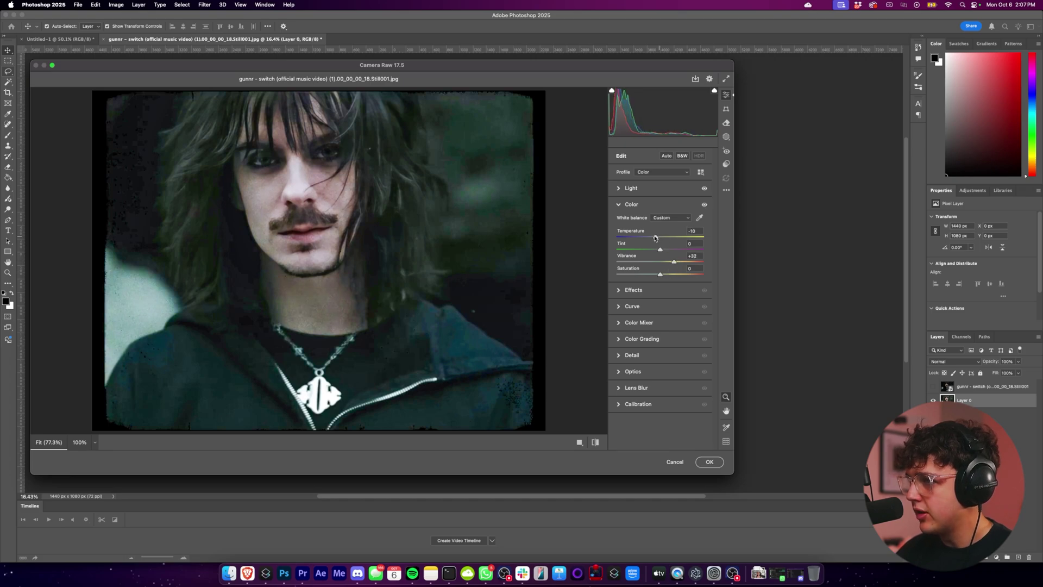
left_click(709, 462)
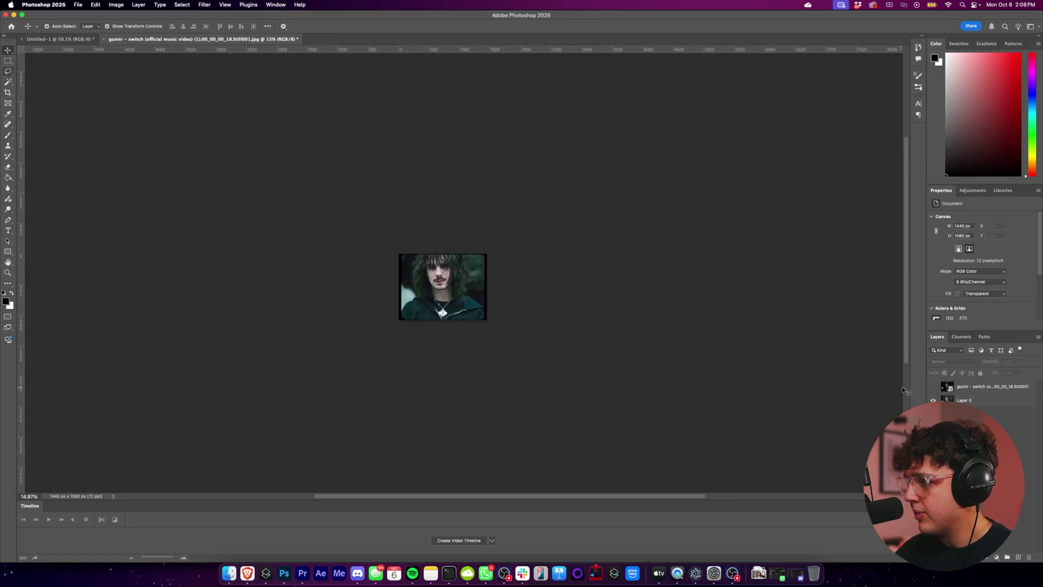
Toggle the original top layer to compare the grade, then reselect Layer 0.
left_click(933, 388)
left_click(933, 389)
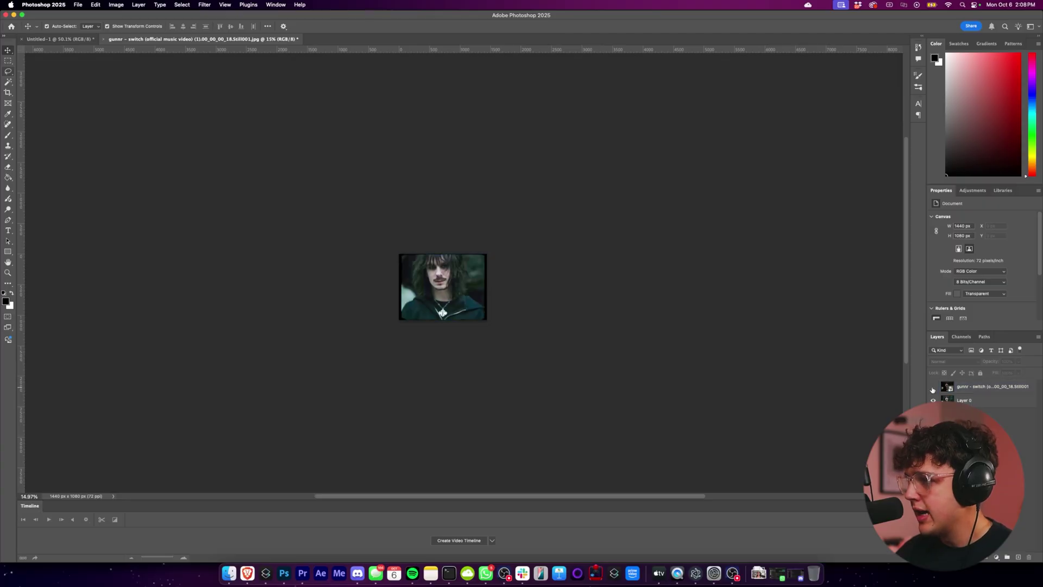
left_click(964, 400)
scroll(468, 283, "up", 5)
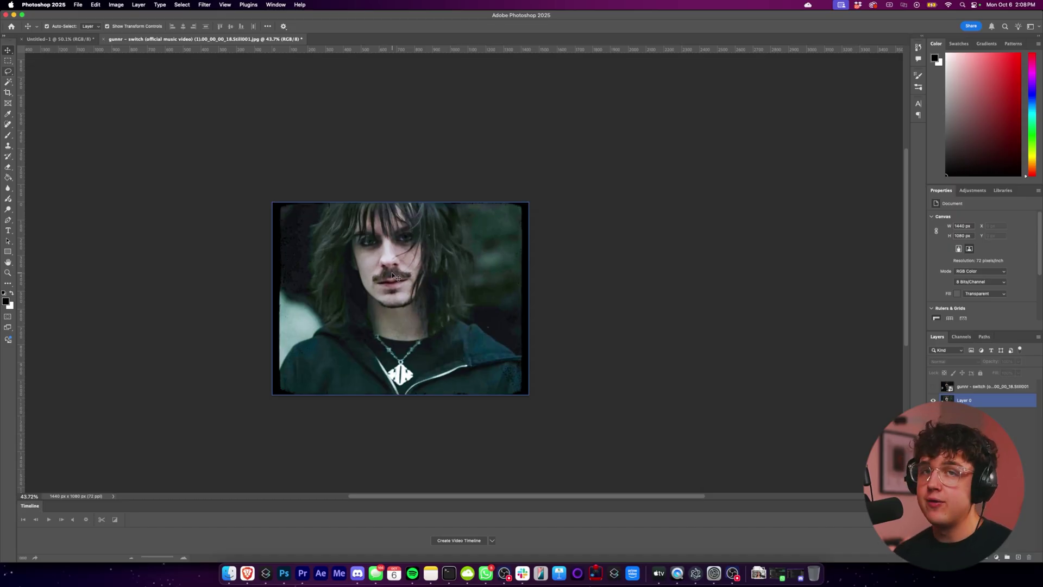
left_click(670, 137)
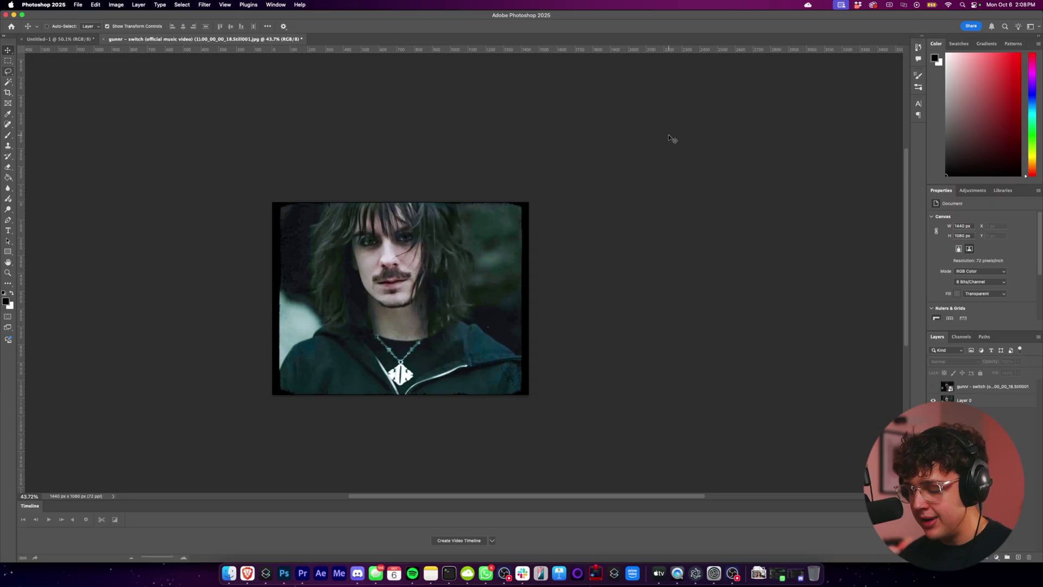
Save a copy named final.jpg to Documents with JPEG Quality 12 (Maximum).
key("super+alt+s")
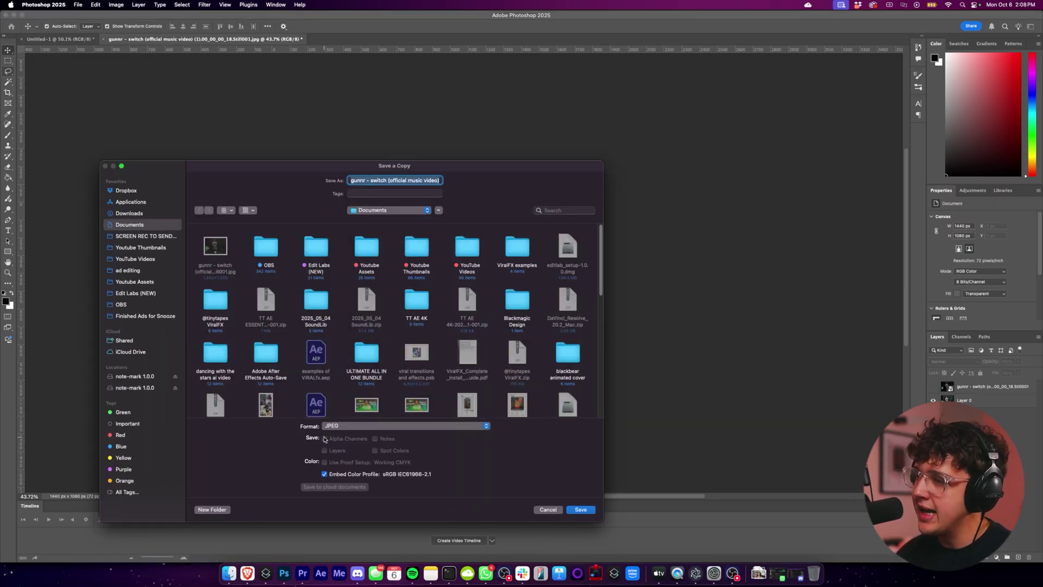
type("final.jpg")
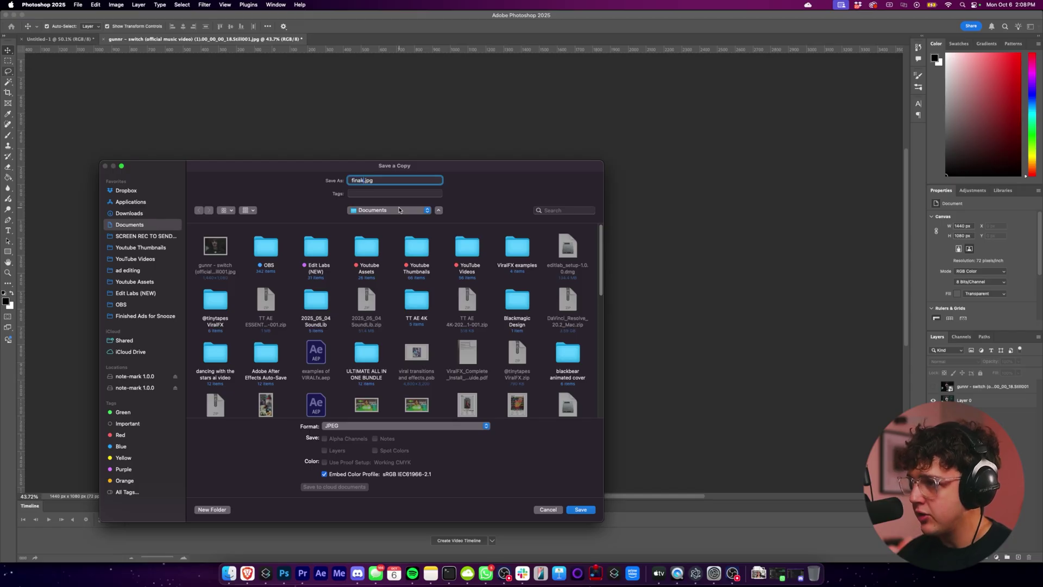
left_click(581, 510)
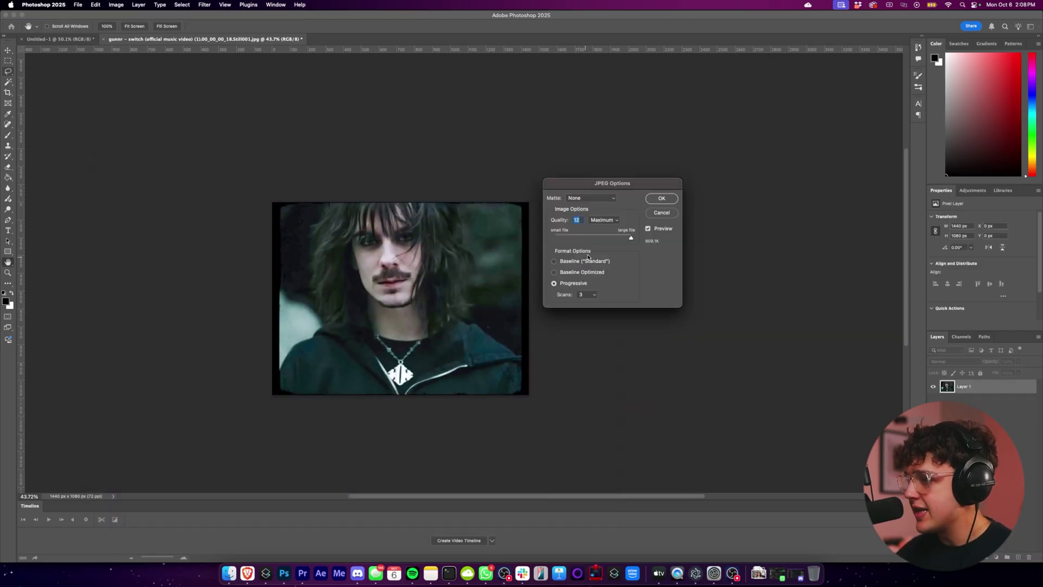
left_click(662, 199)
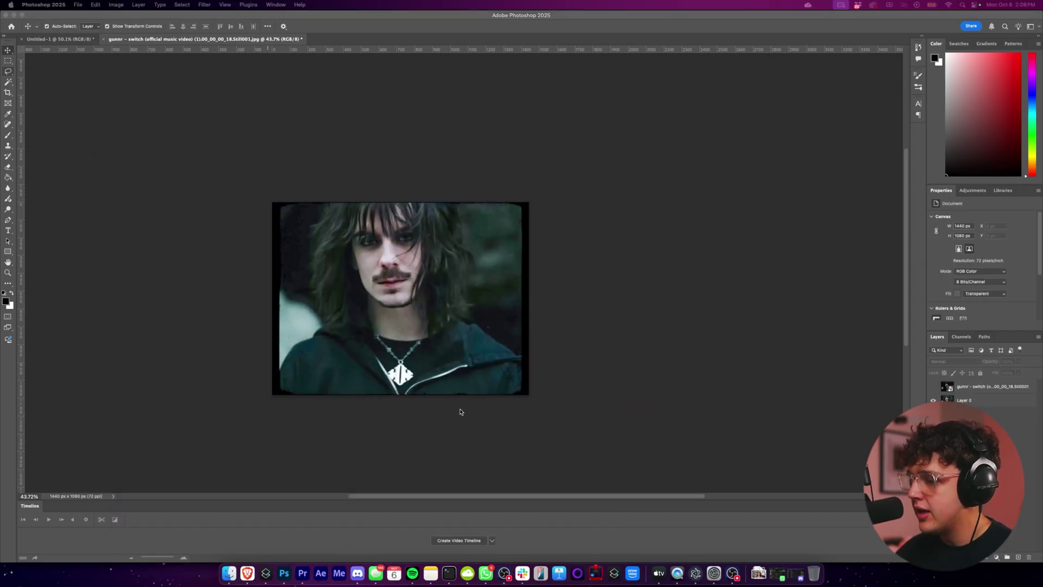
Split the music video at 00:00:09:16 and delete everything after the cut.
left_click(302, 573)
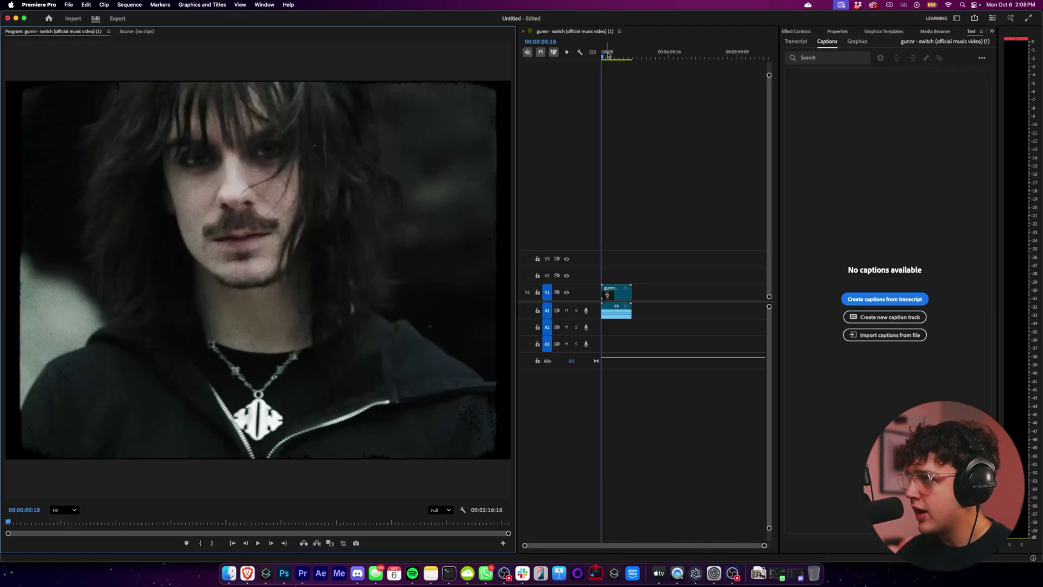
key("Home")
key("equal")
key("equal")
key("equal")
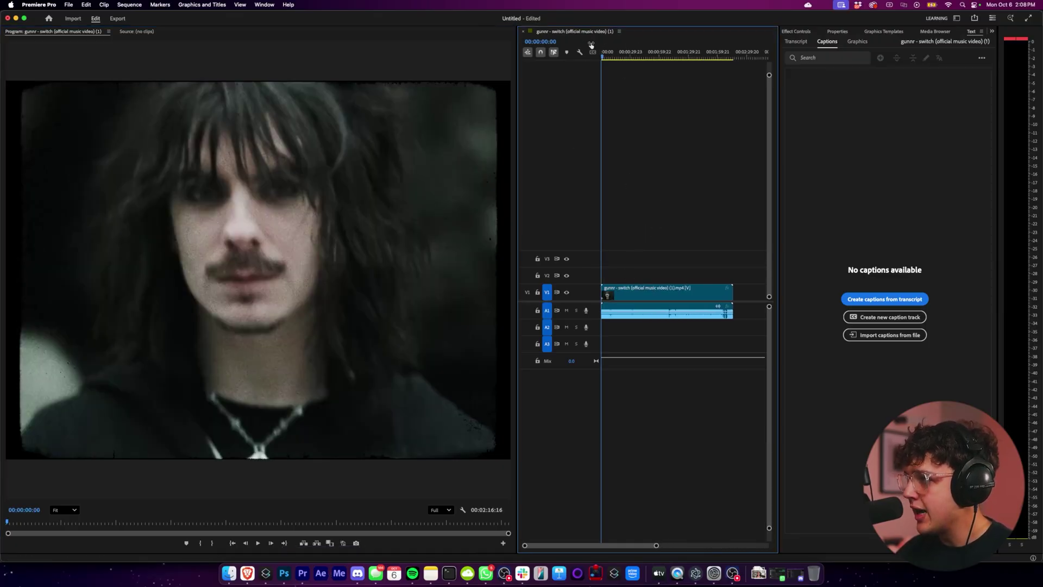
left_click(610, 51)
key("super+k")
left_click(630, 296)
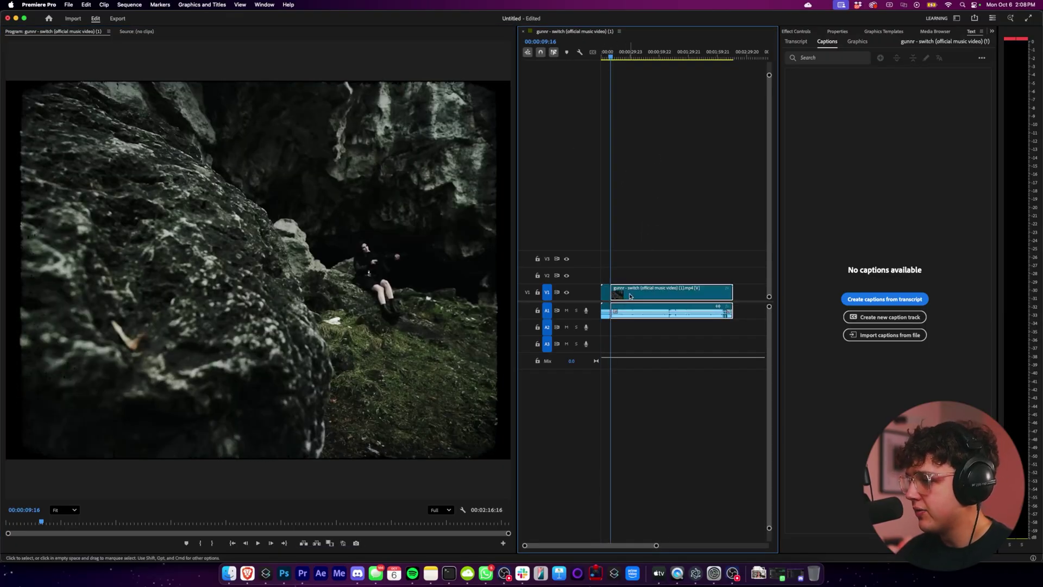
key("Delete")
key("Home")
key("equal")
key("equal")
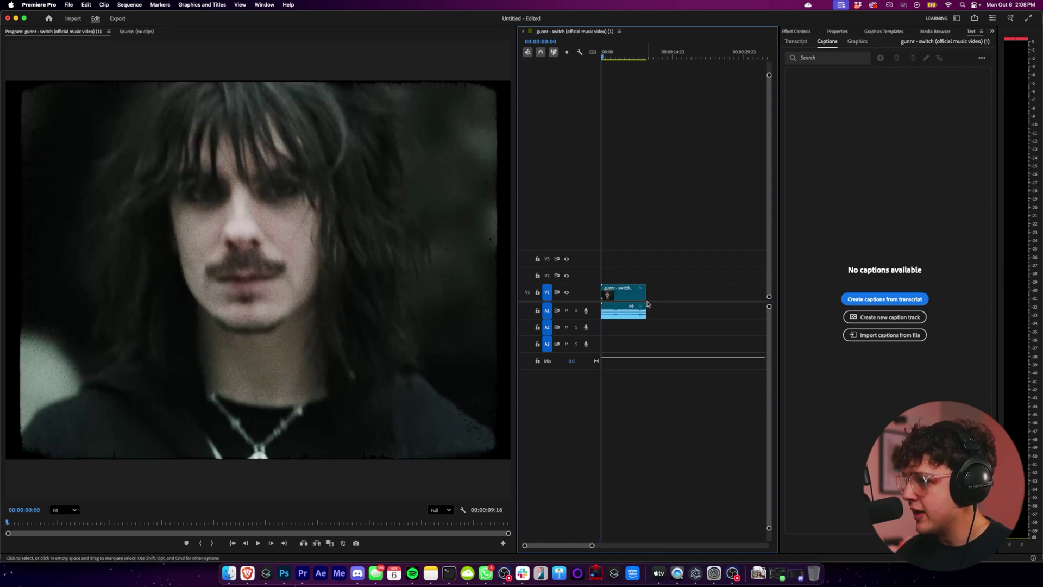
key("equal")
key("equal")
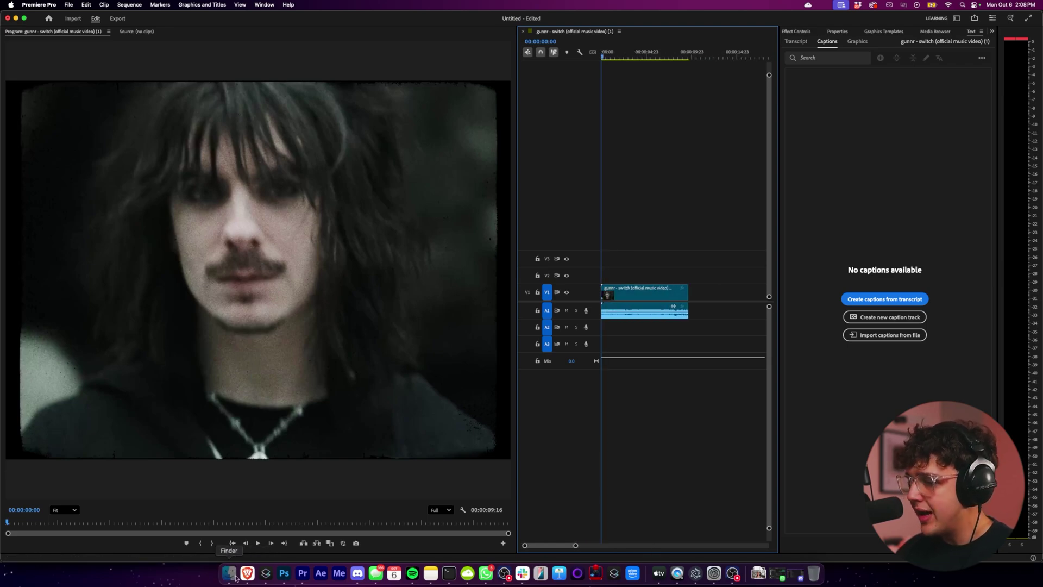
Drag final.jpg from the Documents folder onto track V3.
left_click(229, 572)
scroll(145, 366, "up", 1)
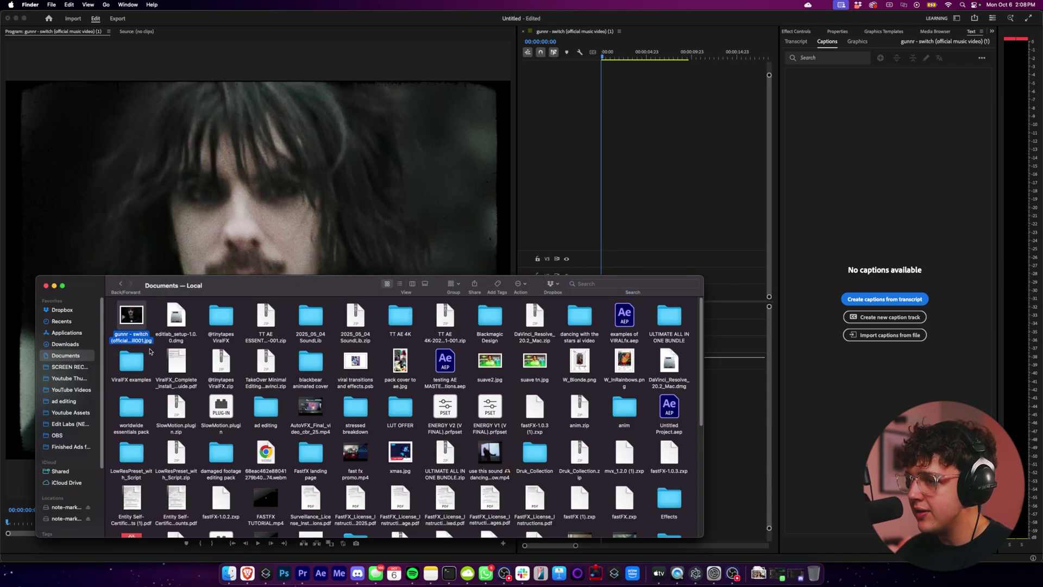
left_click_drag(151, 350, 750, 265)
key("equal")
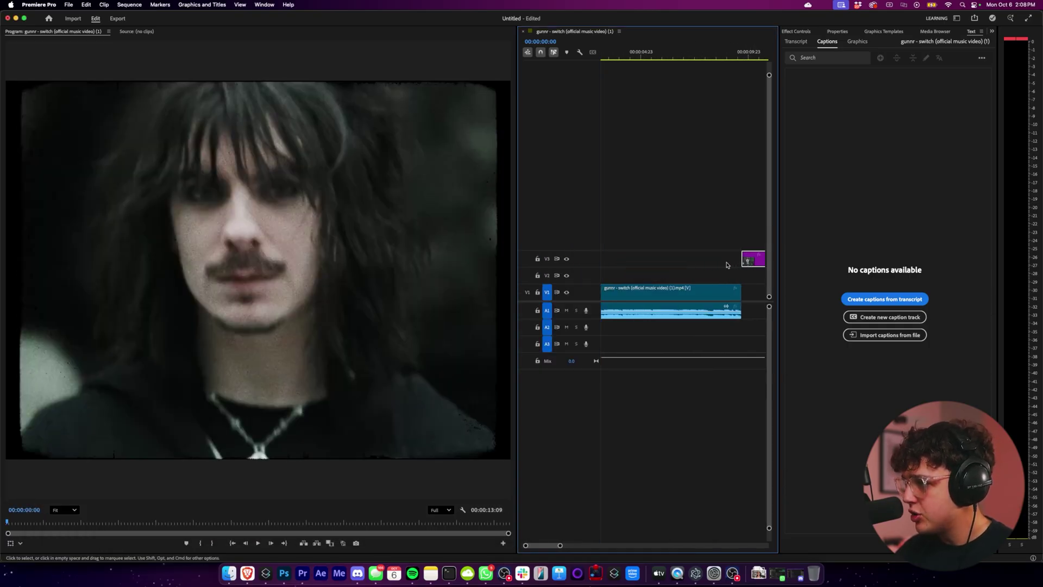
Split final.jpg with the Razor tool at 00:00:09:17.
key("equal")
key("equal")
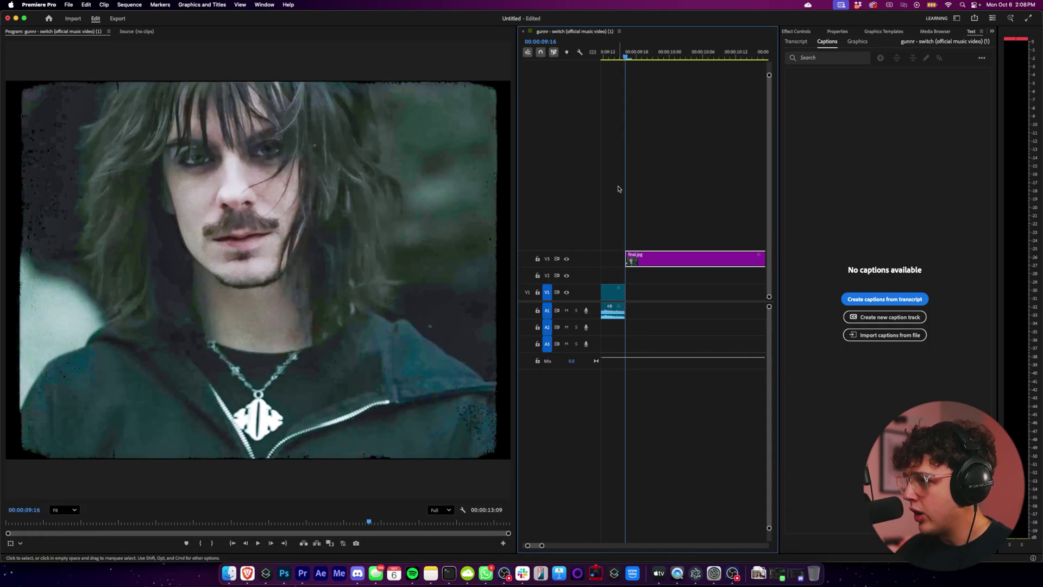
key("equal")
key("equal")
scroll(701, 258, "left", 3)
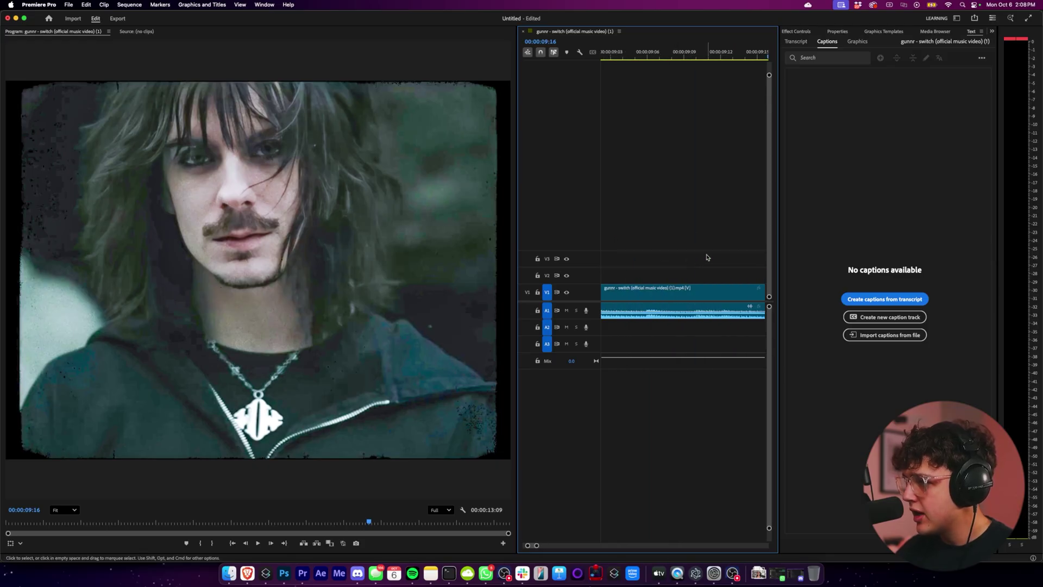
scroll(706, 256, "right", 5)
scroll(640, 257, "left", 1)
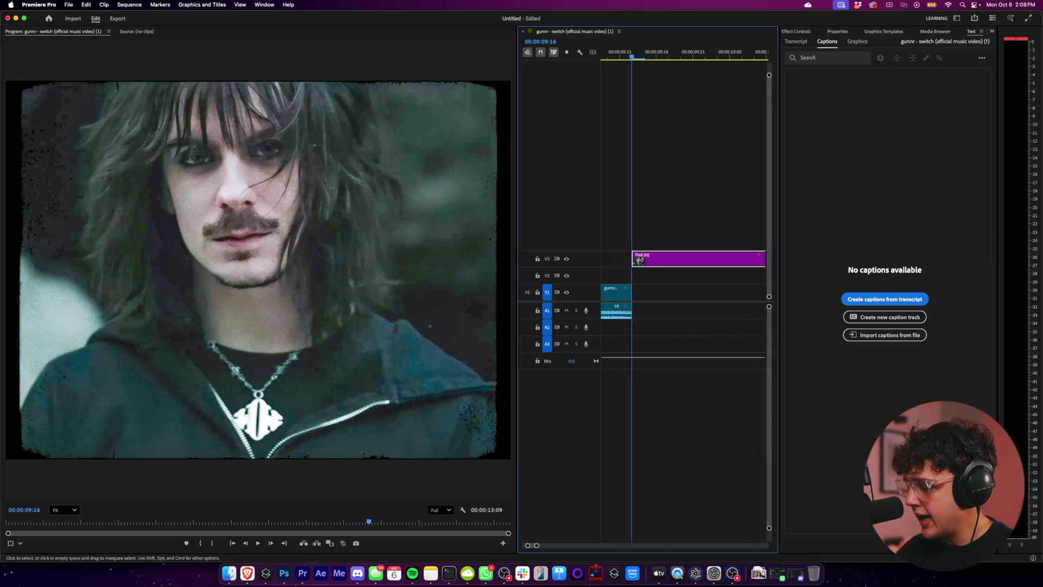
key("Right")
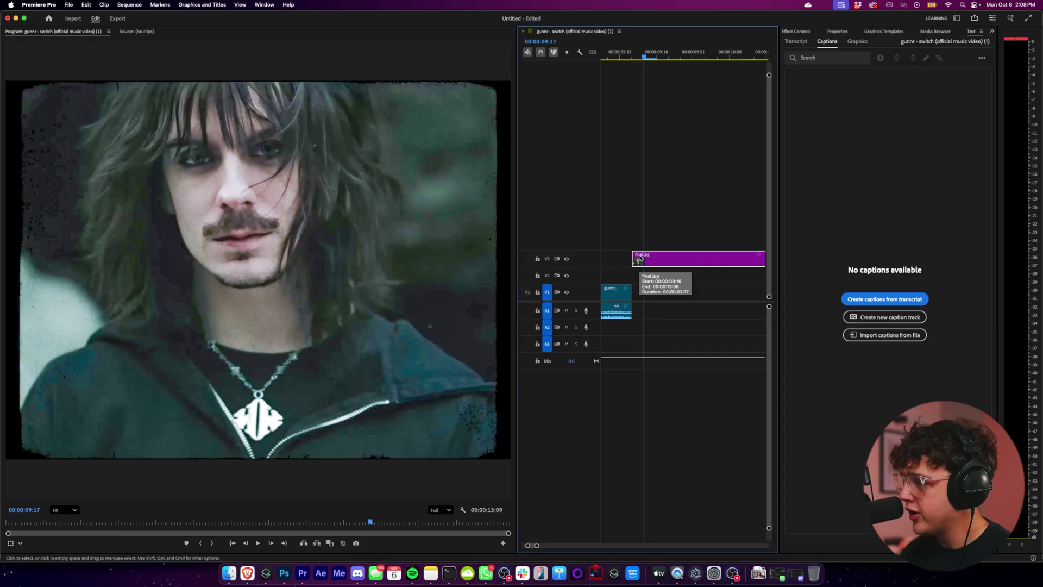
key("c")
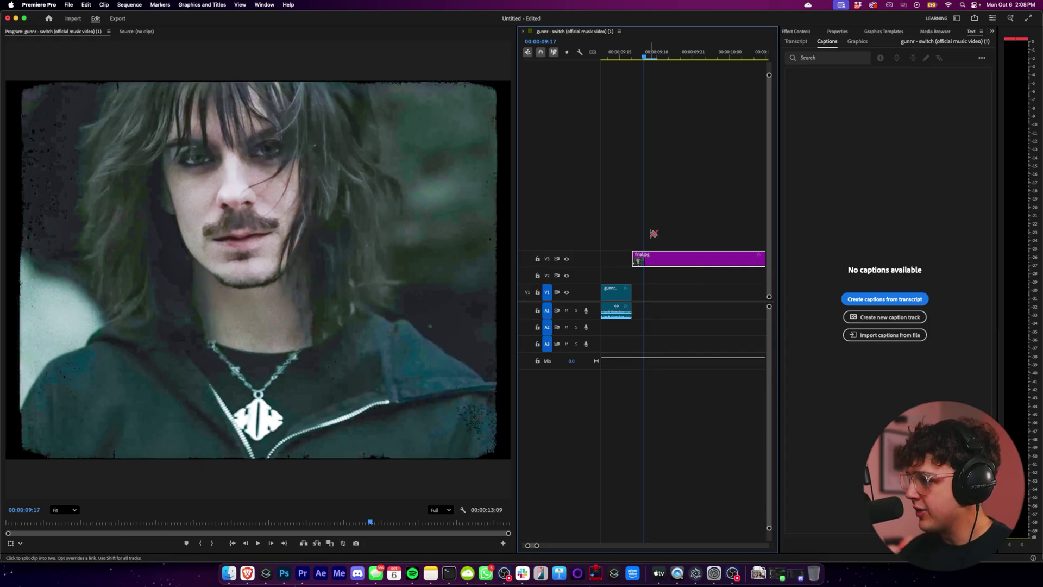
left_click(647, 263)
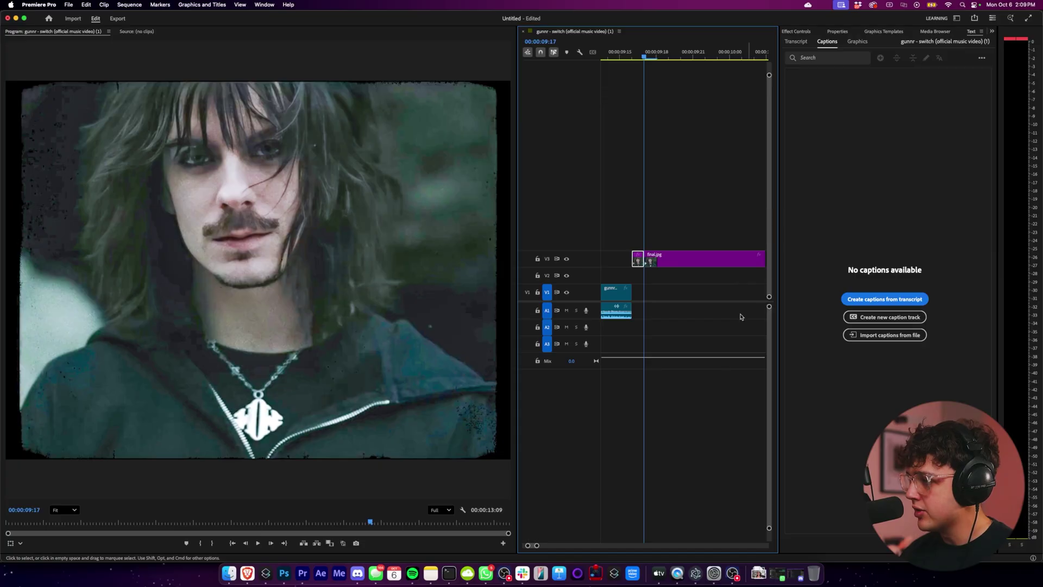
Delete final.jpg's extra length and place the one-frame still right after the video.
key("v")
key("minus")
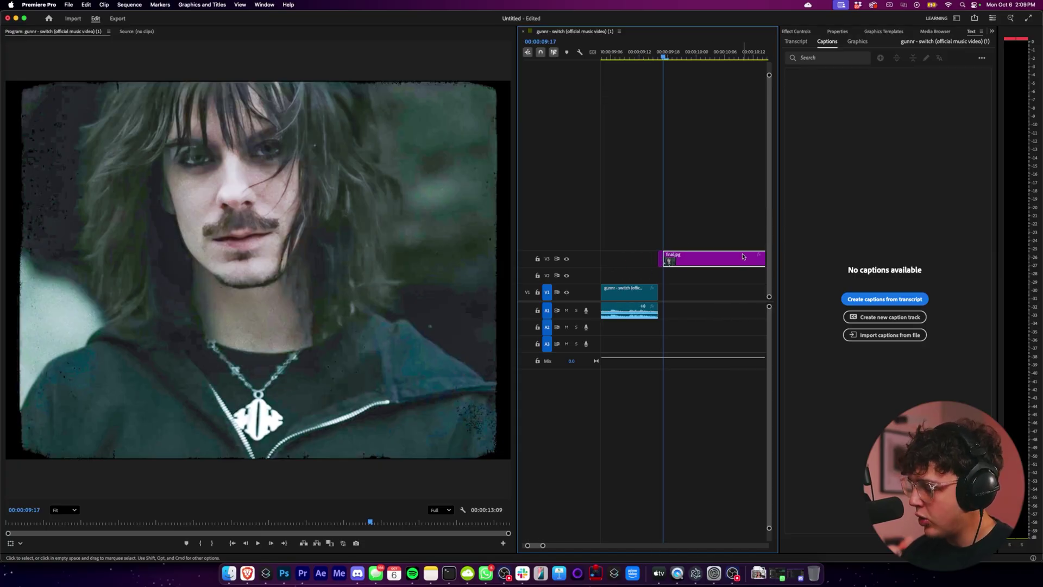
key("Delete")
left_click(659, 292)
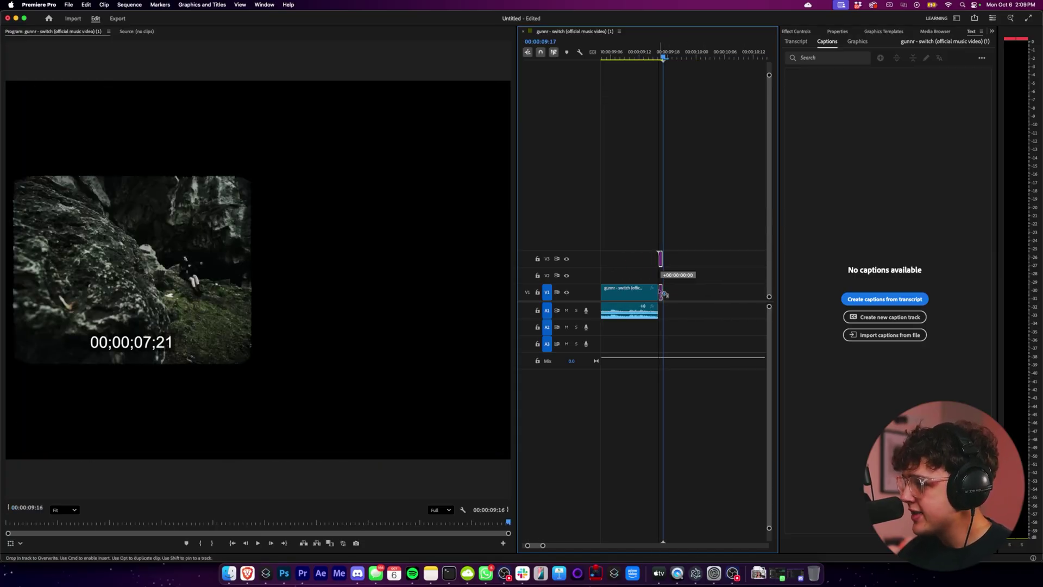
left_click(648, 54)
left_click_drag(648, 55, 670, 56)
key("Home")
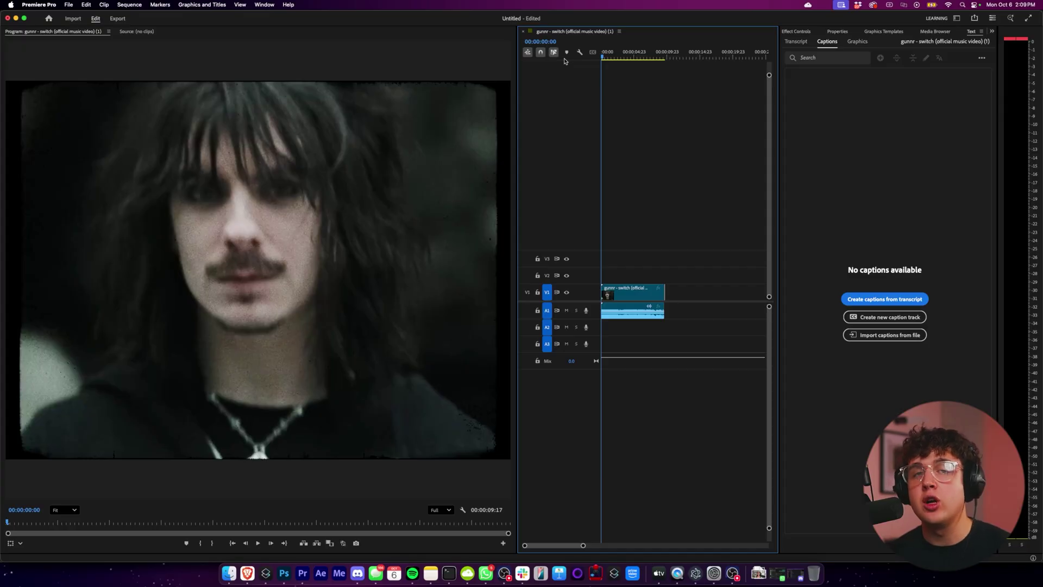
left_click(628, 57)
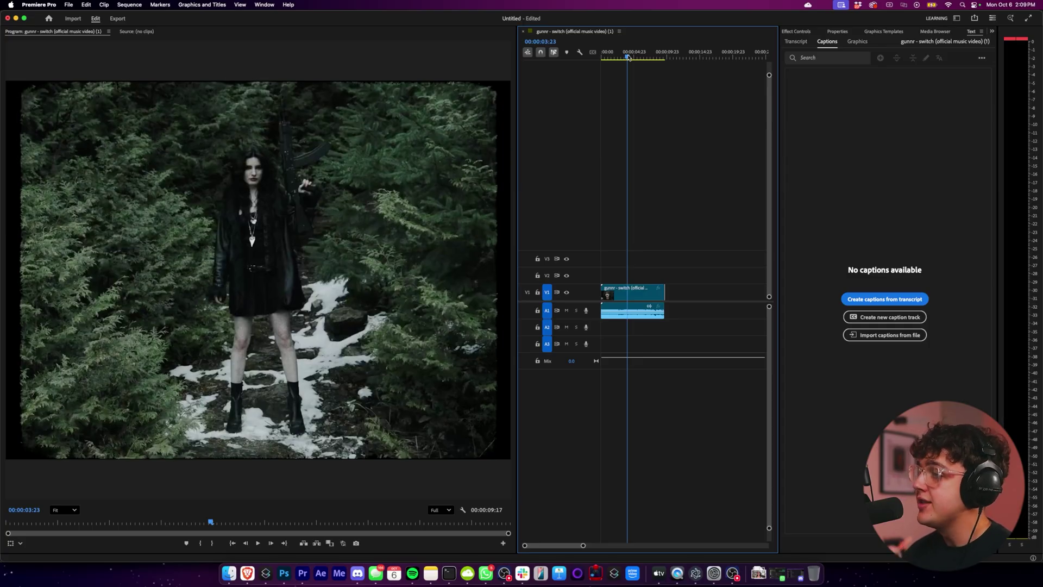
Step through the frames around 9:16-9:17 to check the face still ends the sequence.
left_click_drag(633, 53, 518, 63)
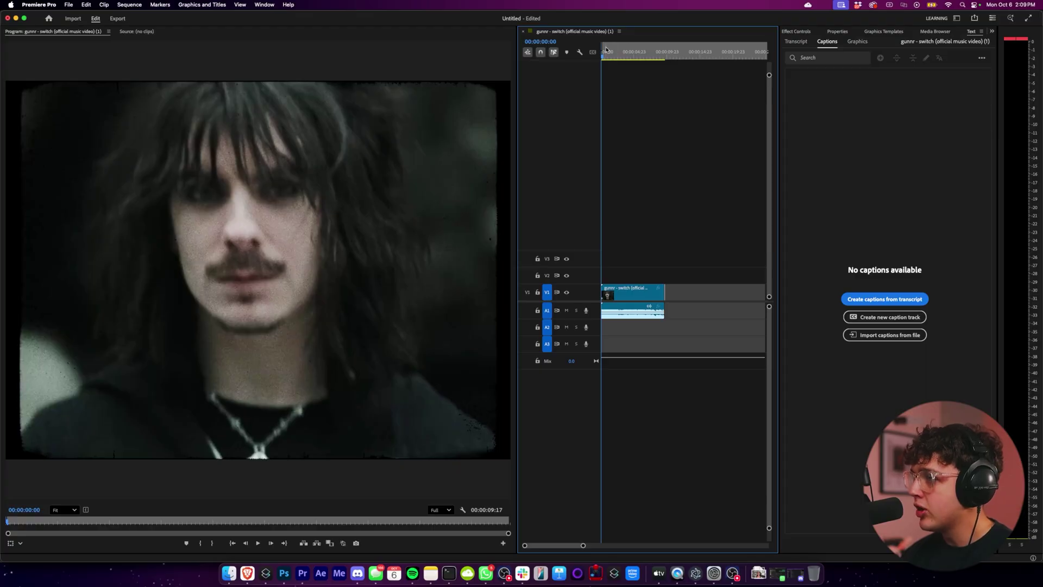
left_click(665, 54)
scroll(664, 86, "up", 5)
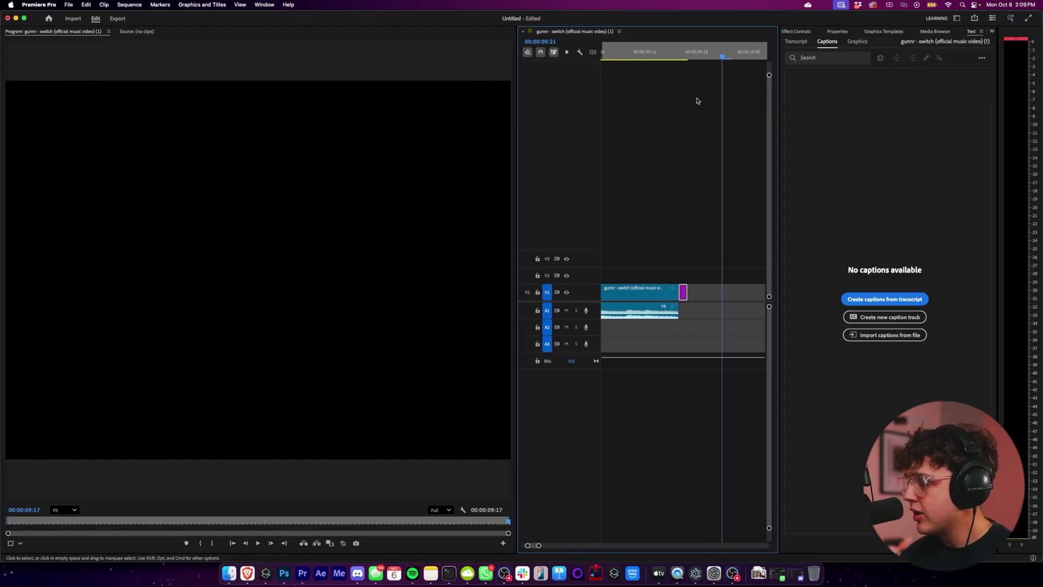
scroll(668, 98, "up", 1)
key("Up")
left_click(674, 54)
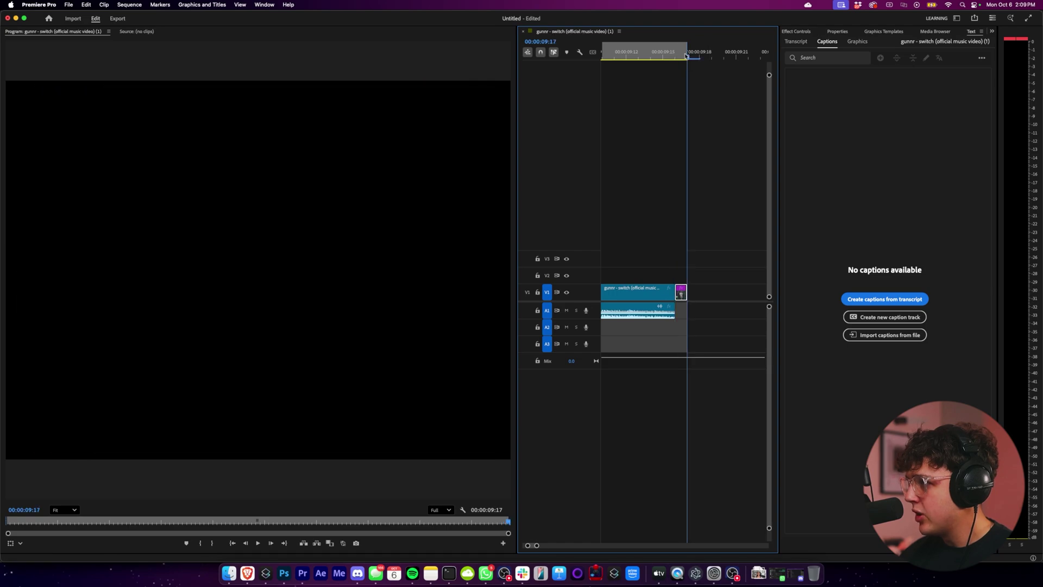
left_click(683, 55)
left_click(676, 57)
key("Right")
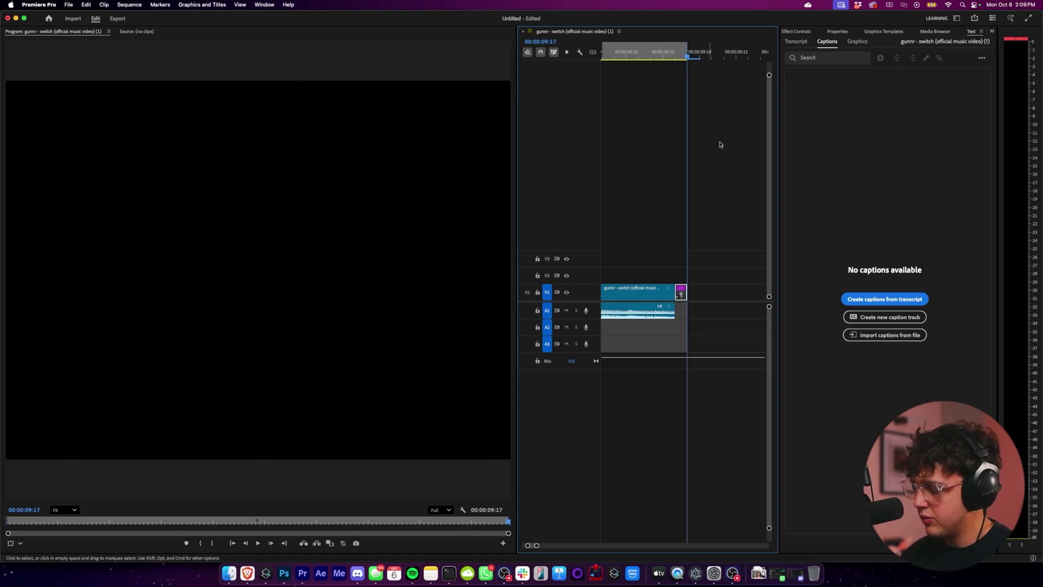
Mark the whole sequence as the in/out range and bring up the export settings.
key("i")
key("Up")
key("Up")
key("i")
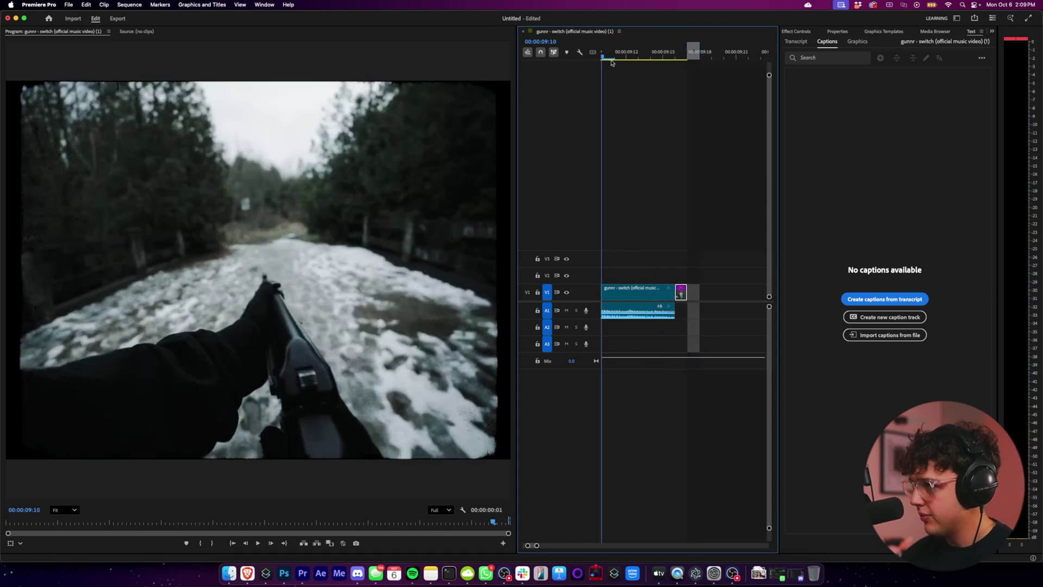
key("Down")
key("Down")
key("o")
key("Left")
key("minus")
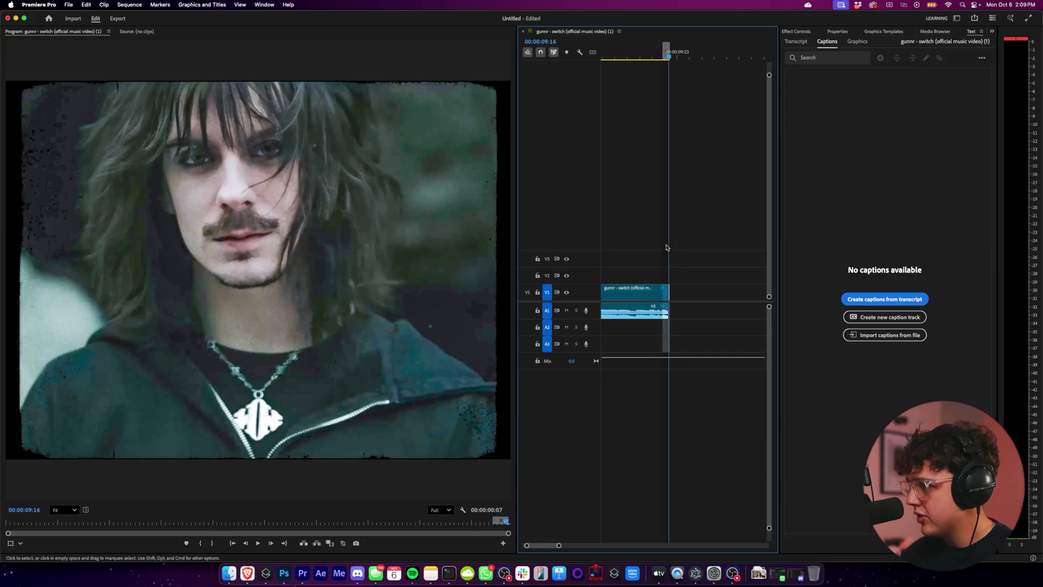
key("backslash")
key("minus")
left_click(606, 56)
key("x")
left_click_drag(606, 56, 626, 62)
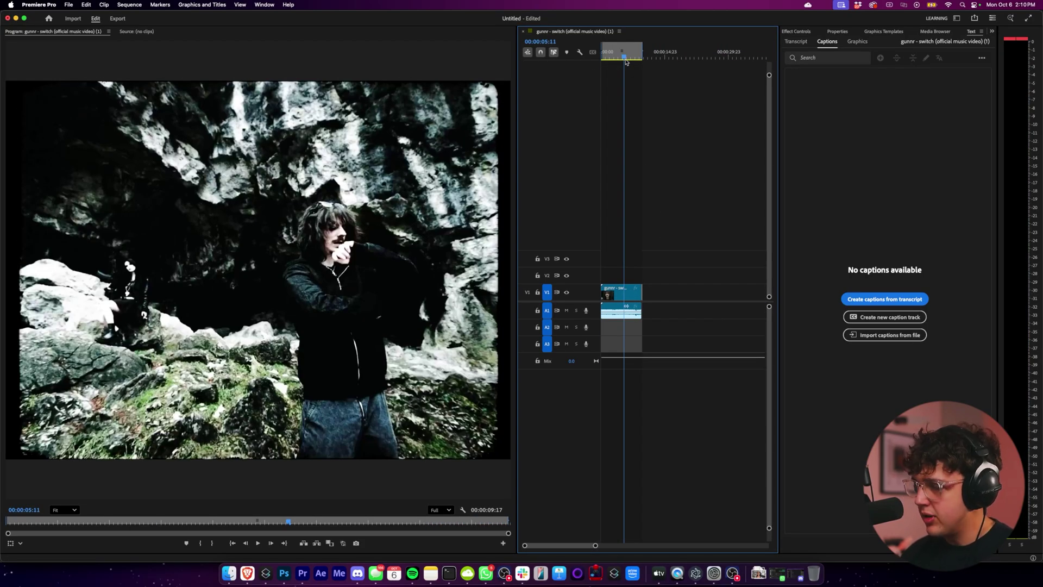
key("super+m")
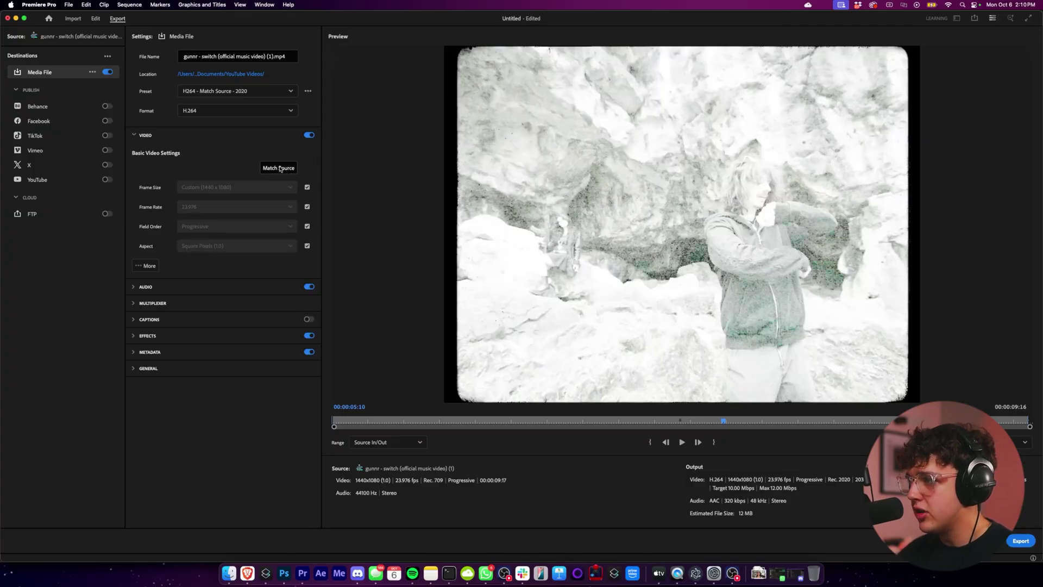
Set the export to Match Source and confirm the preview ends on the face frame at 9:16.
left_click(278, 168)
left_click(600, 422)
left_click_drag(624, 422, 1028, 422)
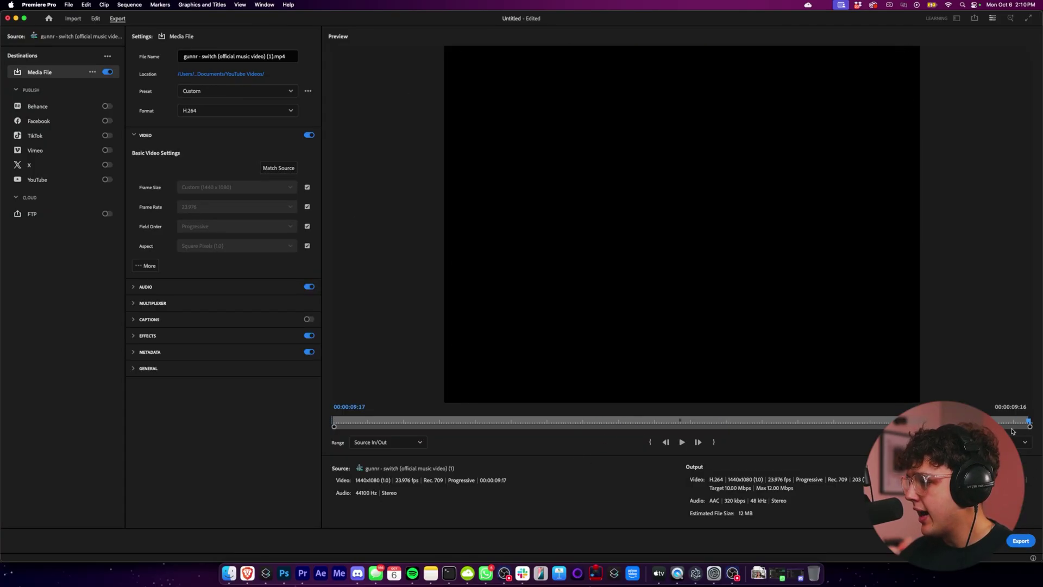
left_click(1032, 422)
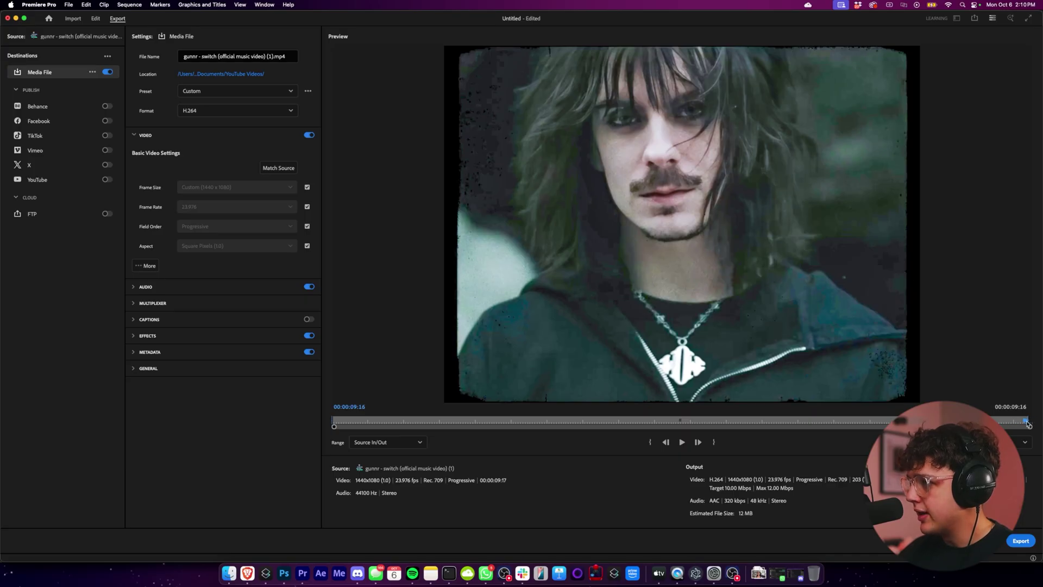
left_click_drag(1028, 422, 1029, 422)
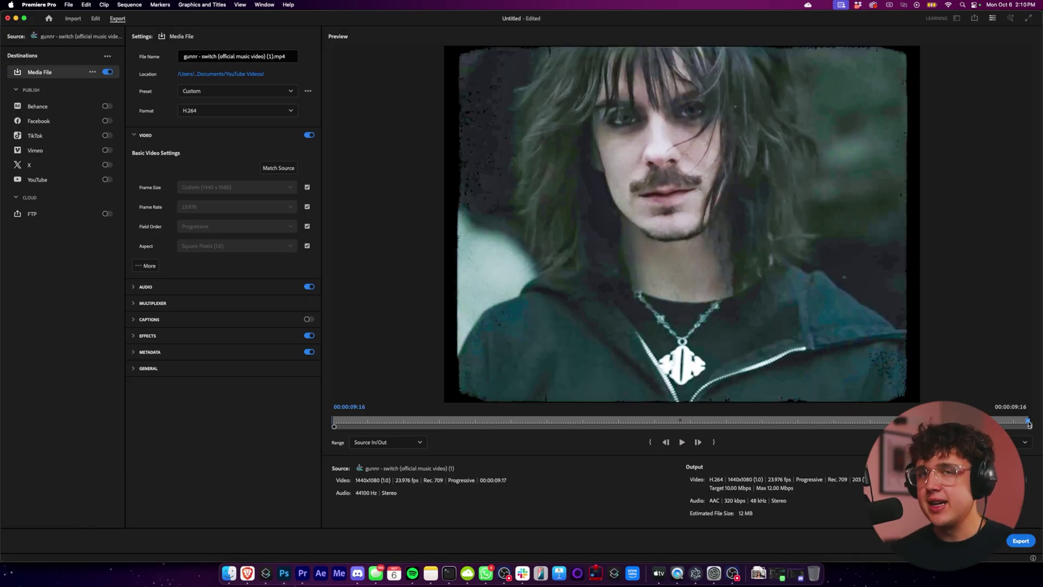